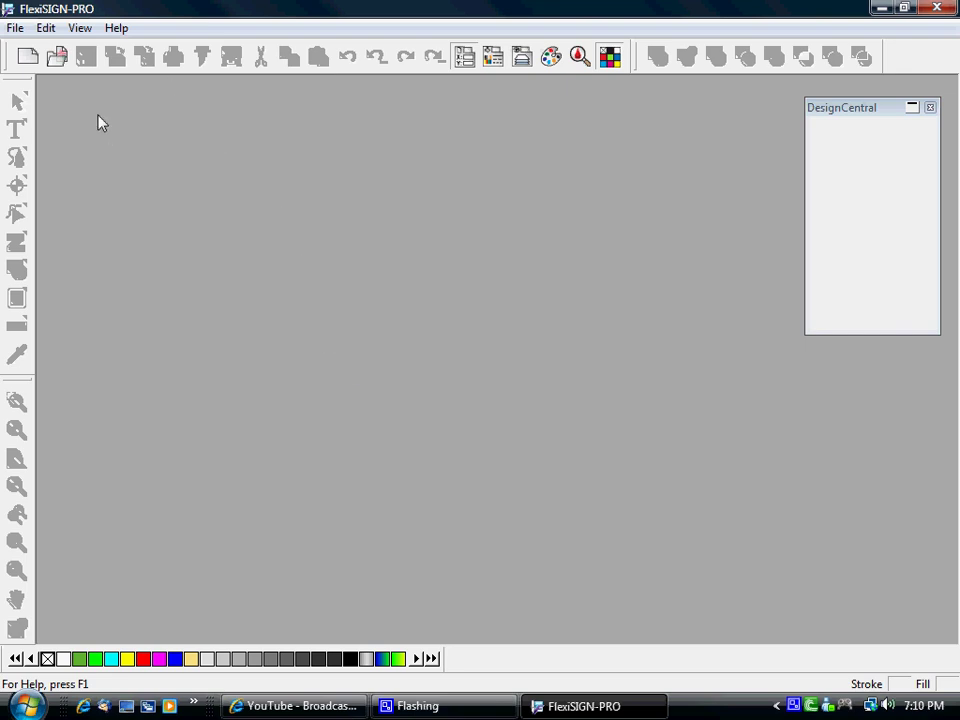
# Create a new blank Untitled document on a 36 x 24 in Architecture D page
pyautogui.click(27, 56)
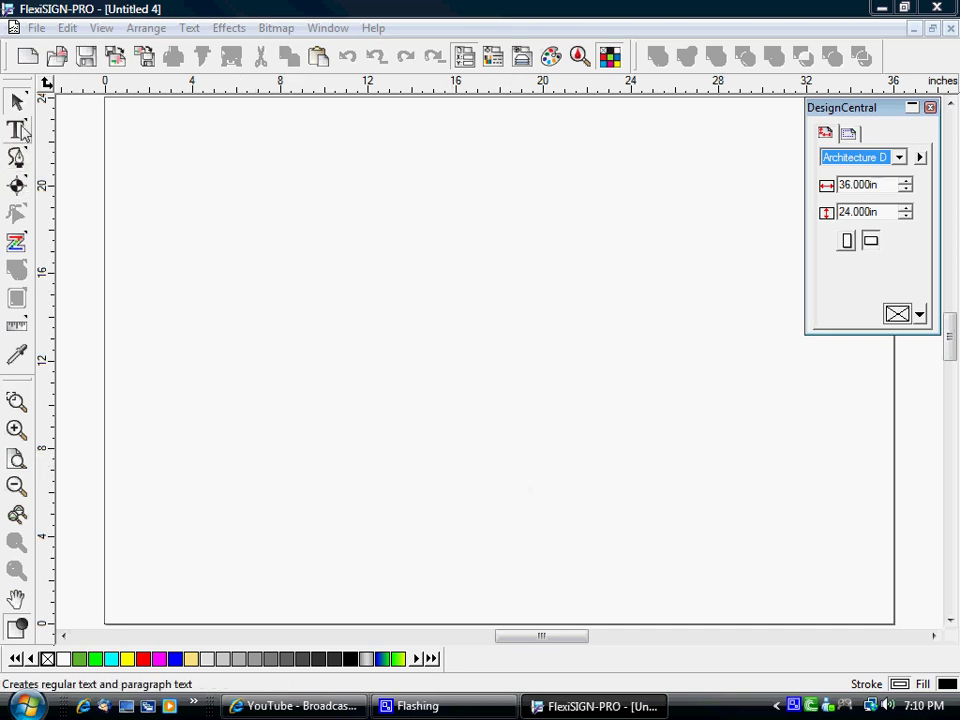
# Draw a 16.517-inch circle, centre it on the page and fill it yellow
pyautogui.click(17, 196)
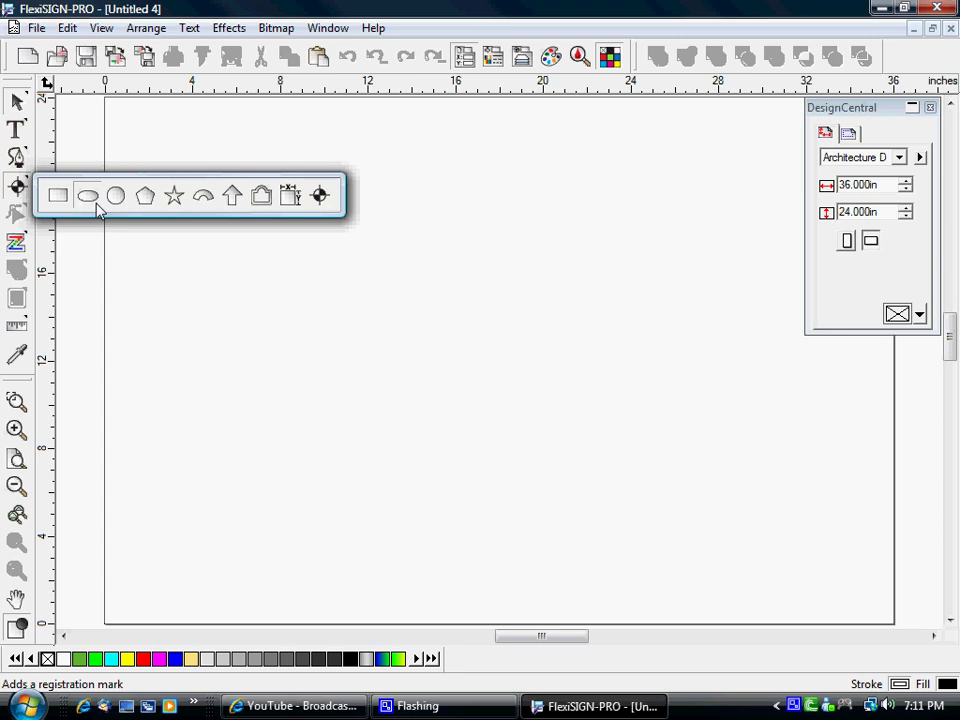
pyautogui.click(115, 198)
pyautogui.moveTo(385, 291); pyautogui.dragTo(512, 426)
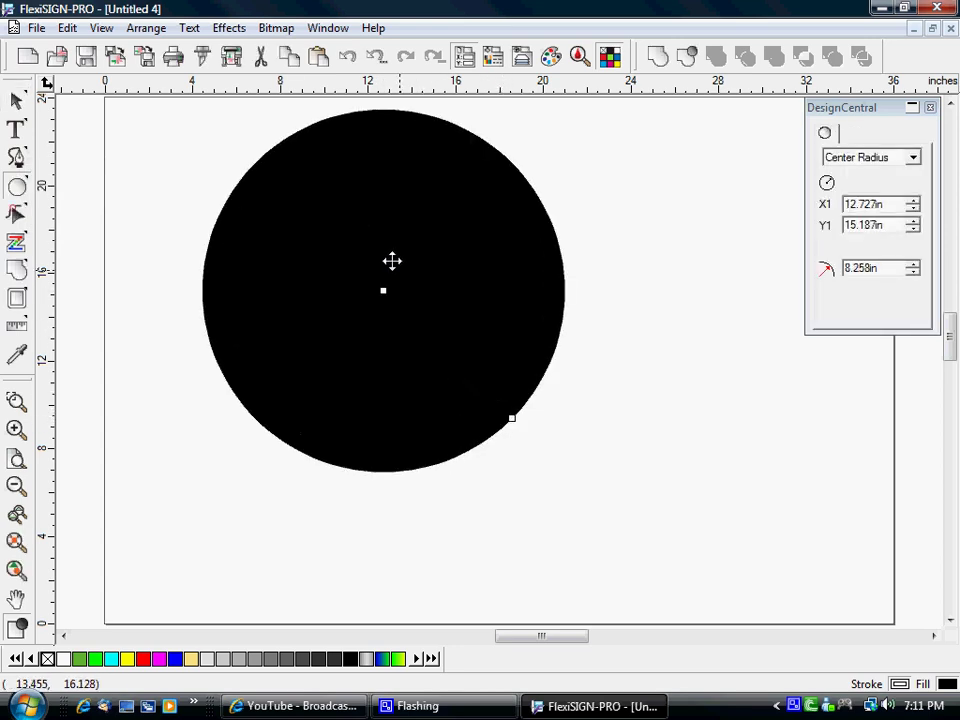
pyautogui.click(16, 100)
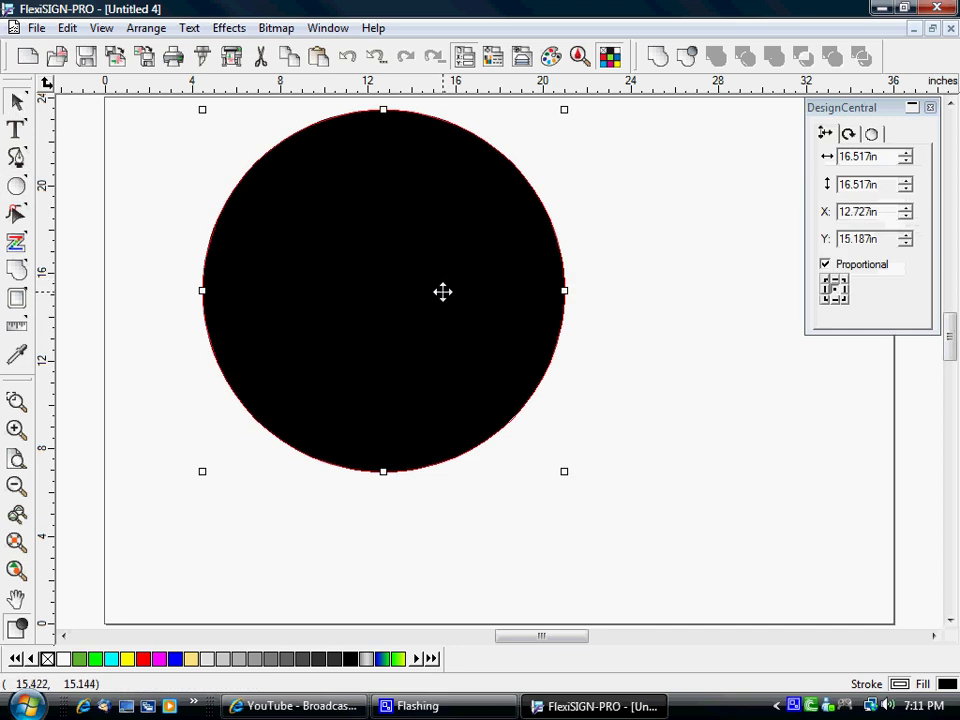
pyautogui.moveTo(440, 291); pyautogui.dragTo(518, 363)
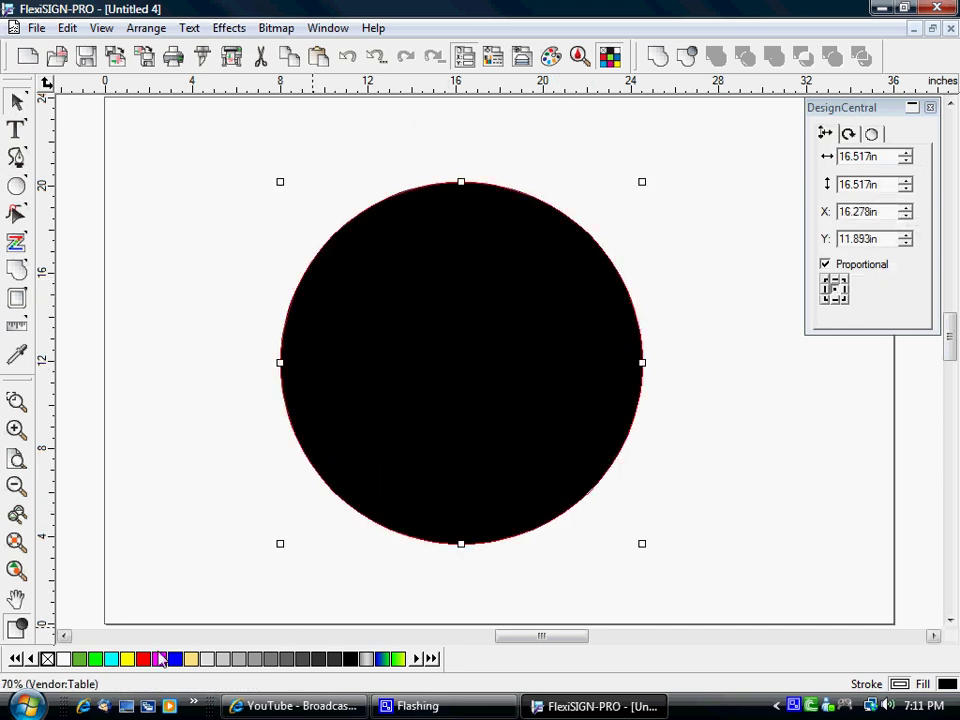
pyautogui.click(128, 661)
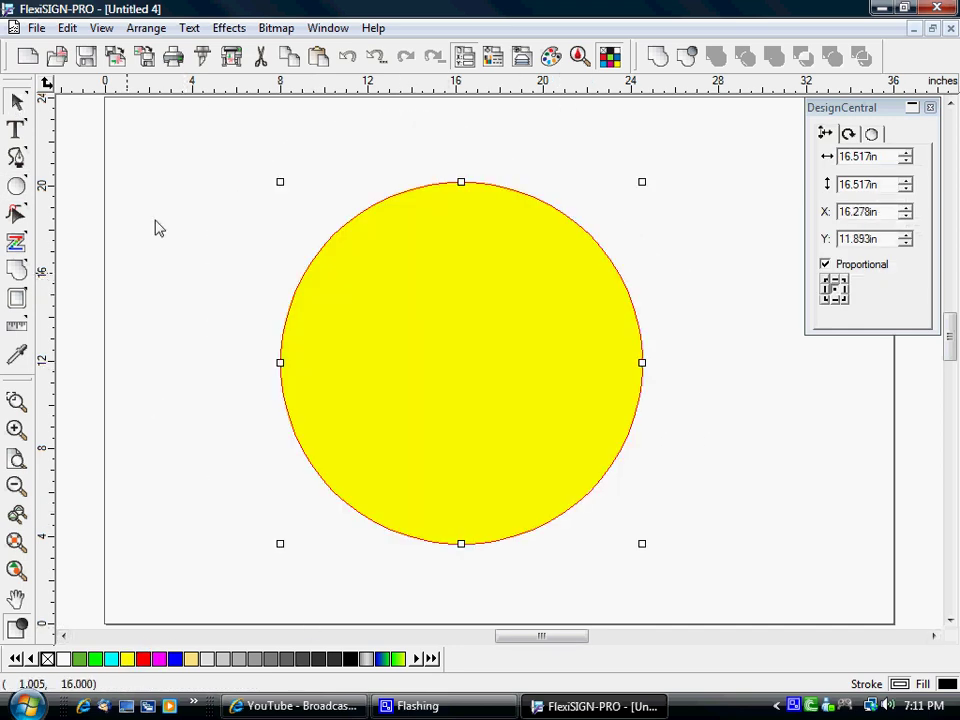
# Add a black 0.710-inch With Backing outline ring around the yellow circle
pyautogui.click(232, 28)
pyautogui.click(253, 111)
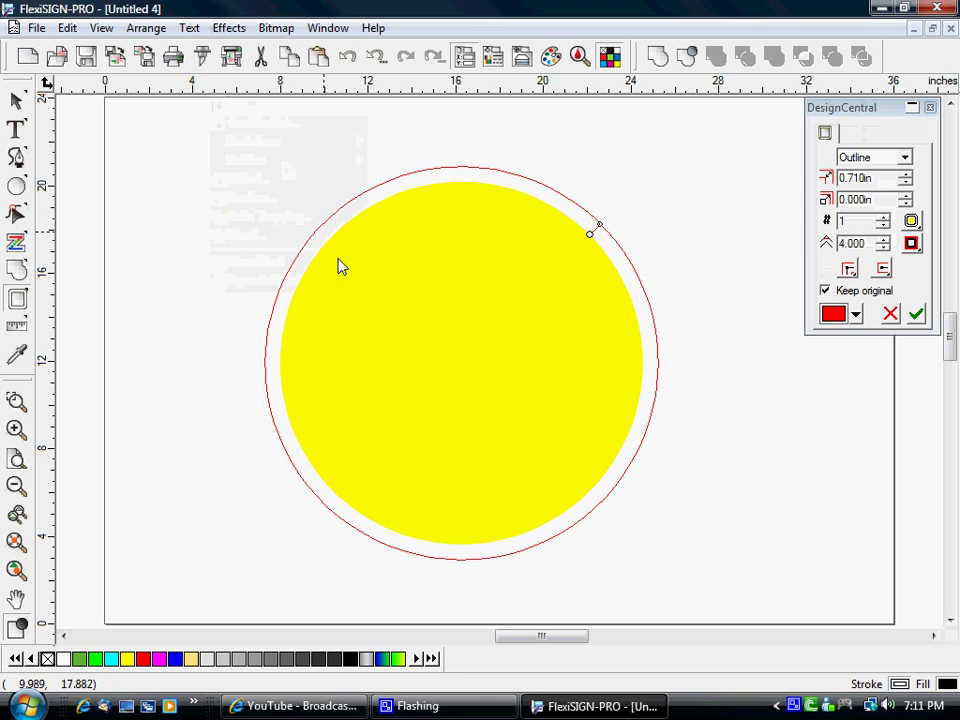
pyautogui.click(855, 315)
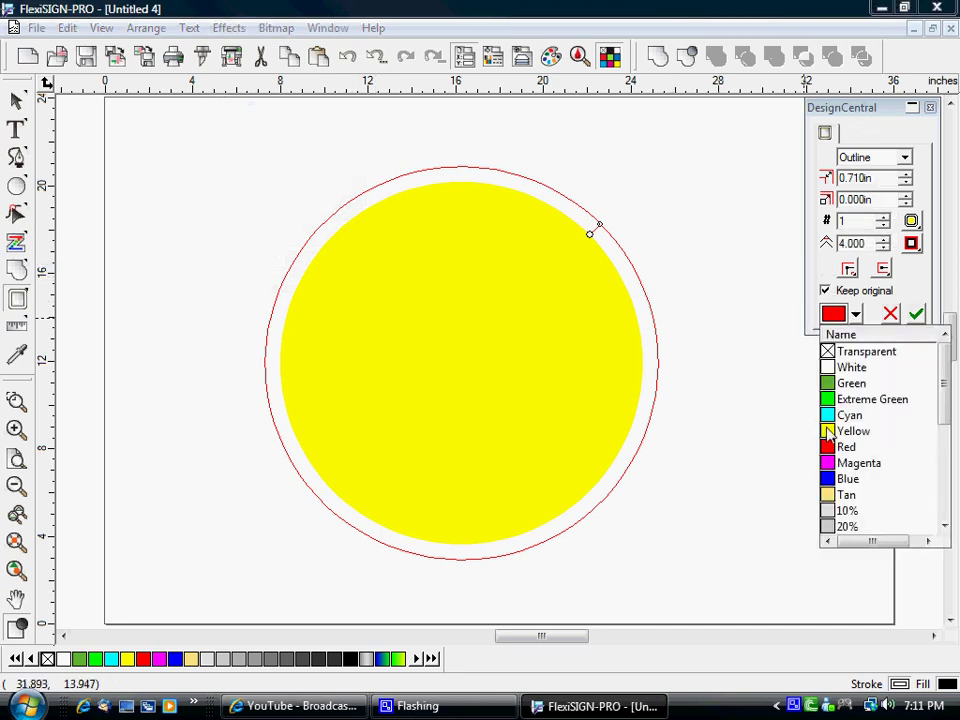
pyautogui.moveTo(952, 422); pyautogui.dragTo(949, 516)
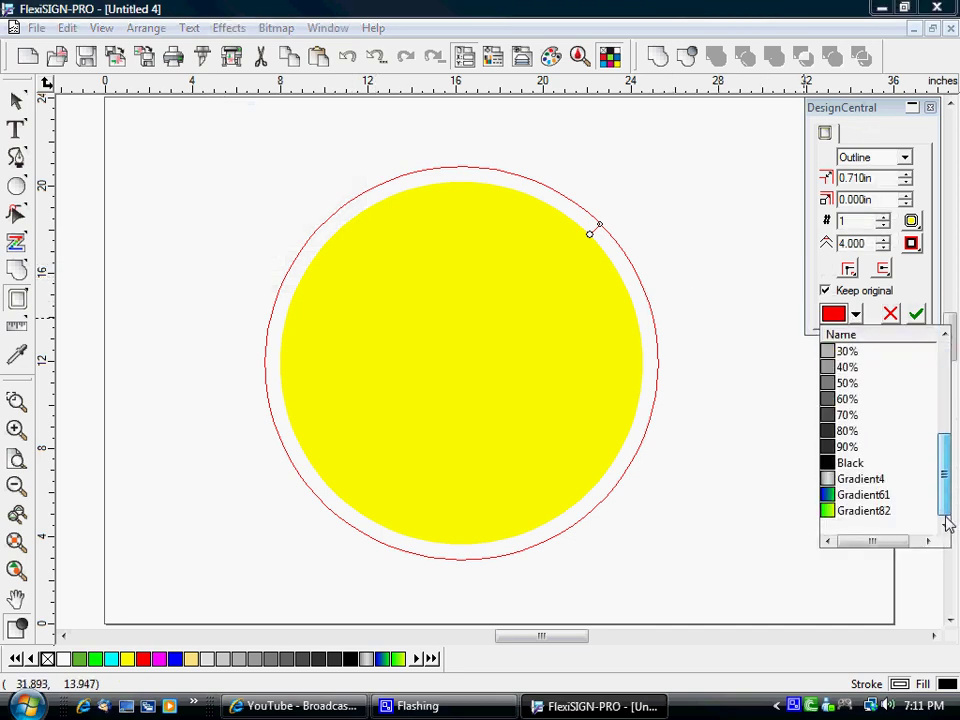
pyautogui.click(836, 464)
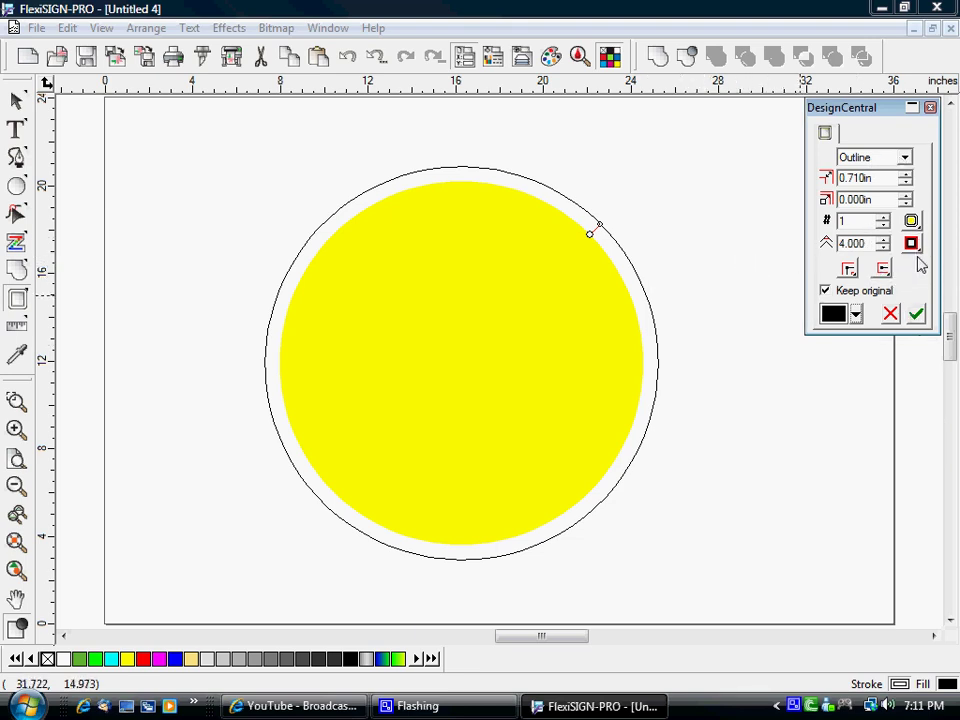
pyautogui.moveTo(914, 249); pyautogui.dragTo(915, 272)
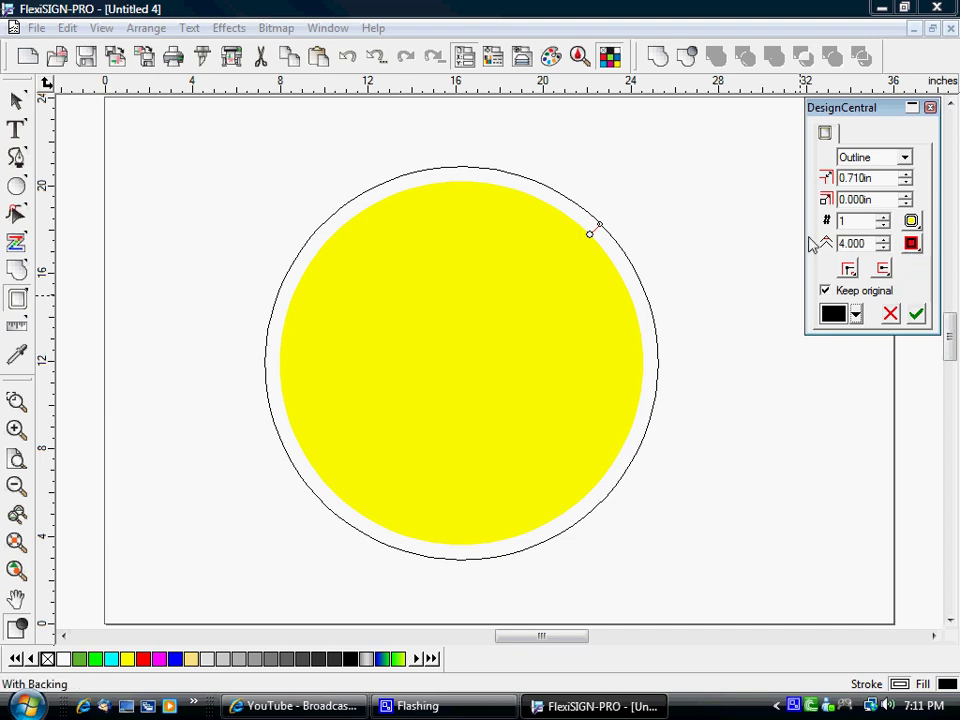
pyautogui.click(918, 315)
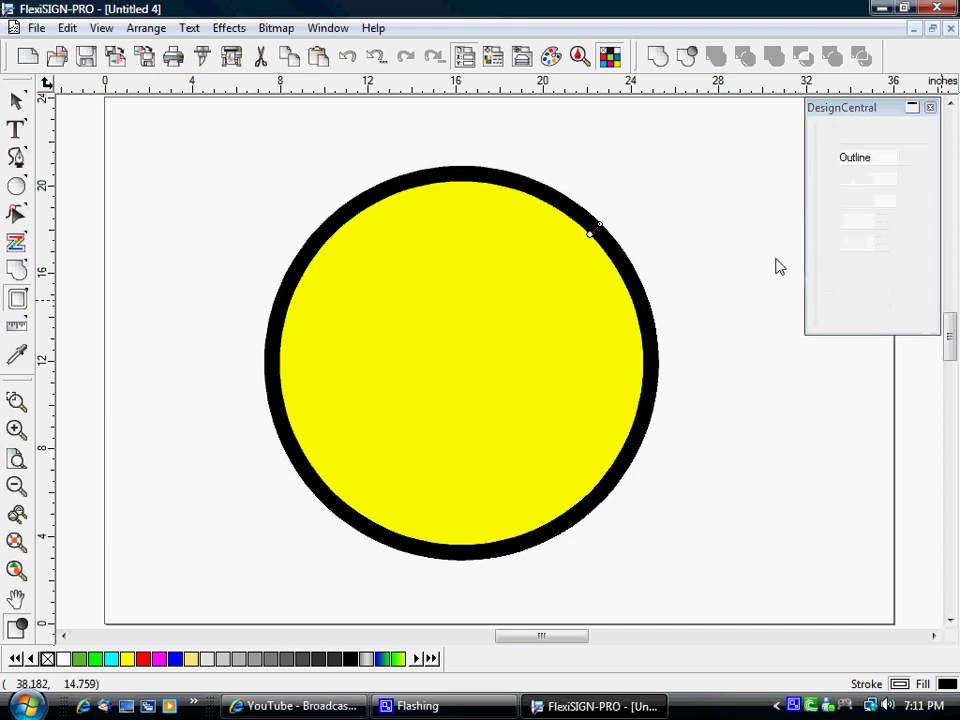
pyautogui.click(171, 182)
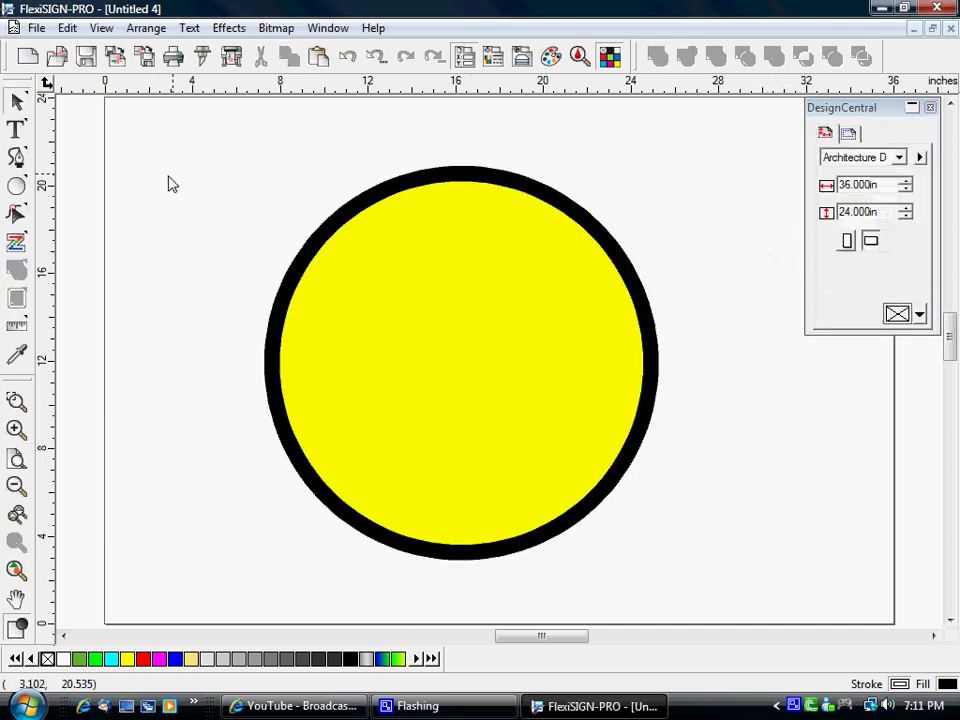
# Draw a 2.499-inch blue eye on the upper-left face and copy it to the right
pyautogui.click(18, 187)
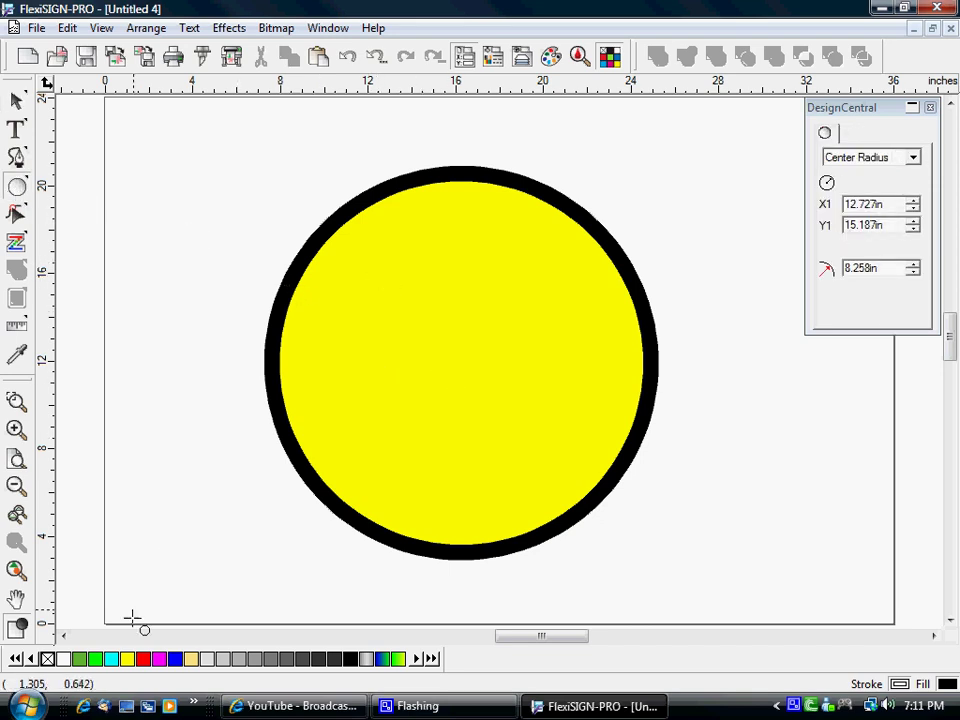
pyautogui.click(175, 658)
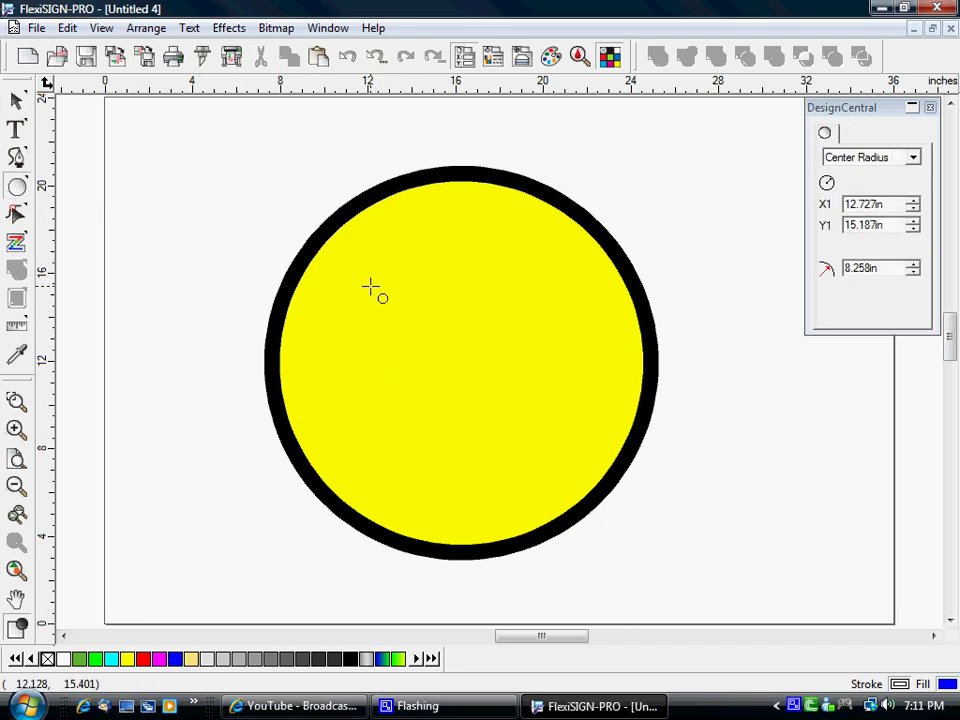
pyautogui.moveTo(368, 288); pyautogui.dragTo(397, 305)
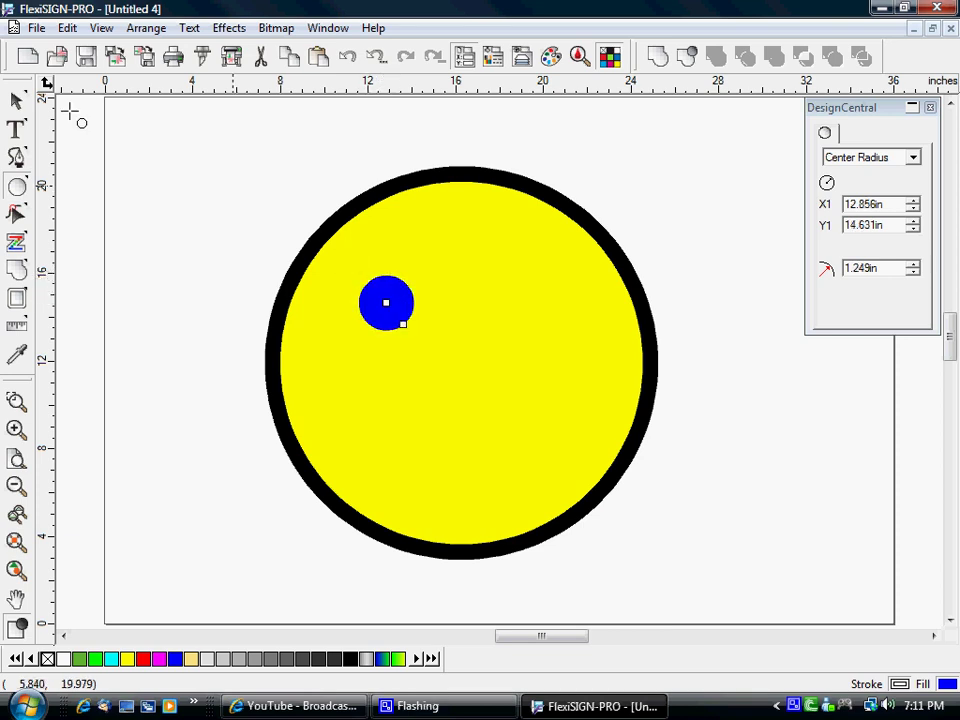
pyautogui.click(24, 100)
pyautogui.click(398, 308)
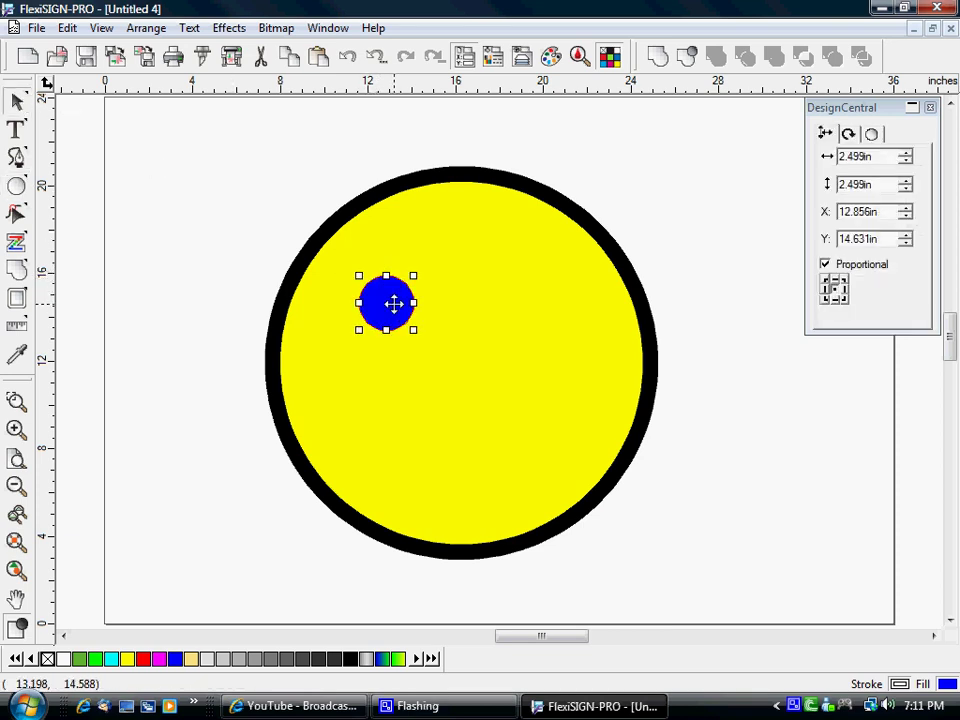
pyautogui.moveTo(392, 317); pyautogui.dragTo(542, 313)
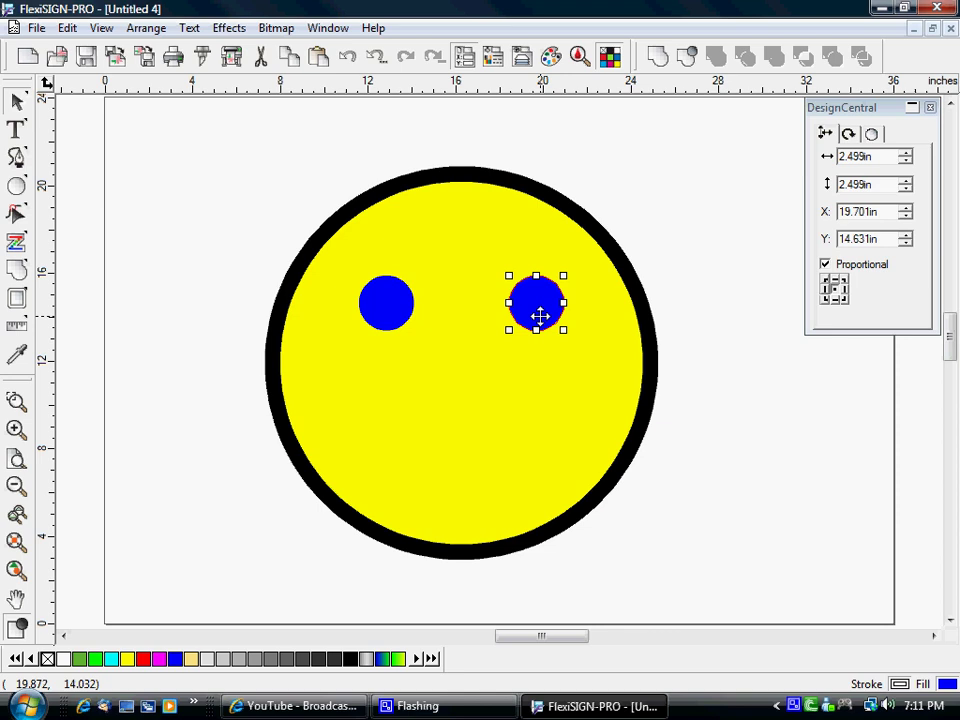
pyautogui.keyDown('shift'); pyautogui.click(394, 309); pyautogui.keyUp('shift')
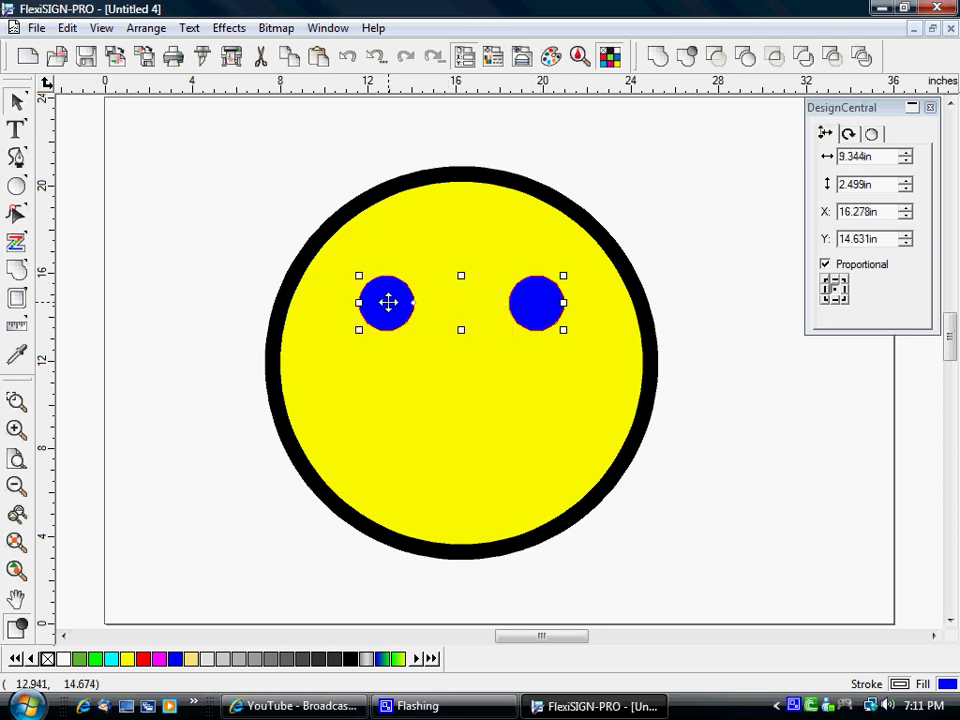
pyautogui.click(439, 375)
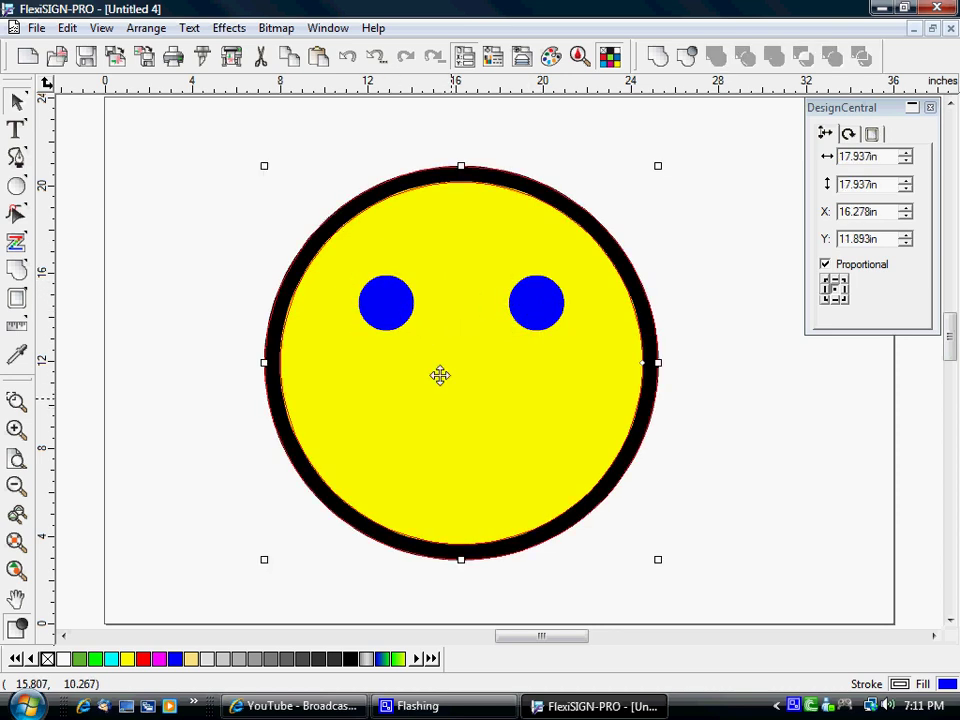
pyautogui.hotkey('ctrl', 'a')
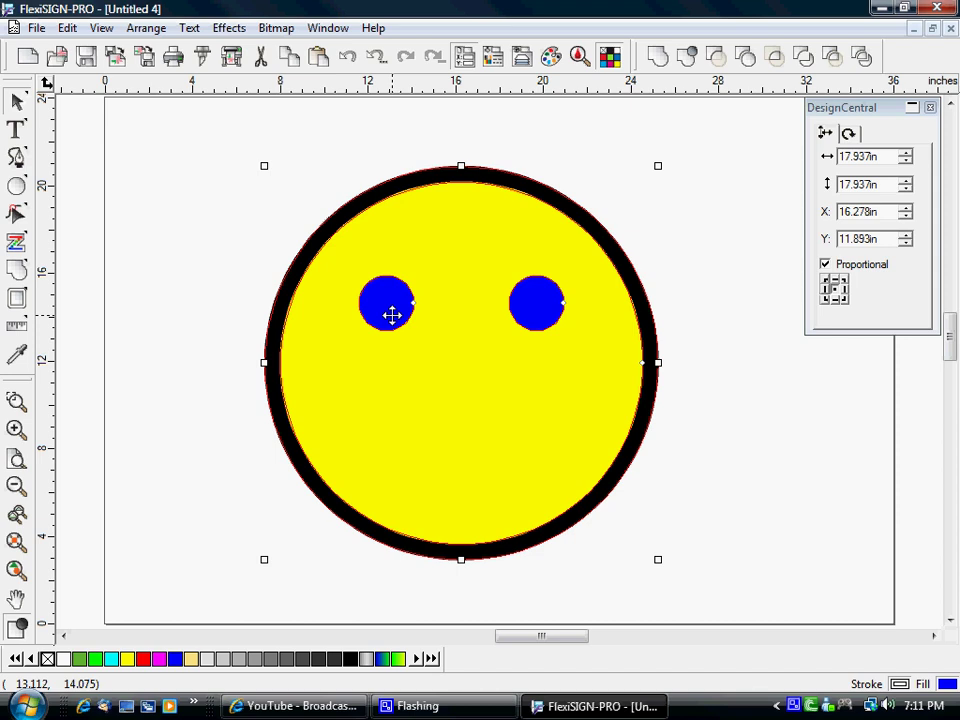
# Draw a three-point star nose (3.186 x 2.796 in) below the eyes and fill it red
pyautogui.click(182, 366)
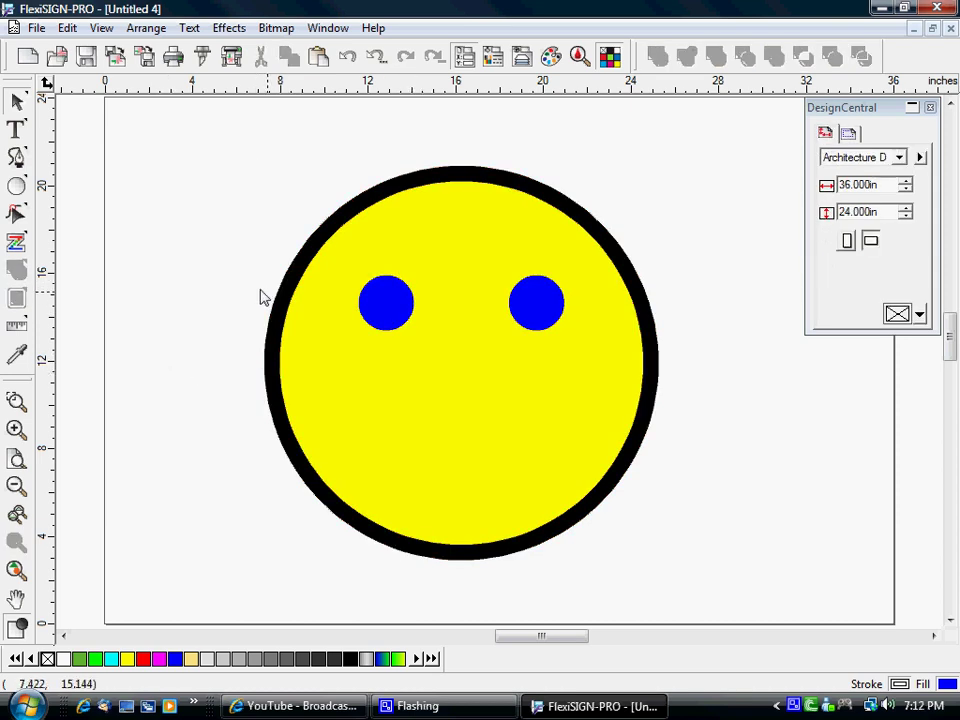
pyautogui.click(419, 405)
pyautogui.click(161, 369)
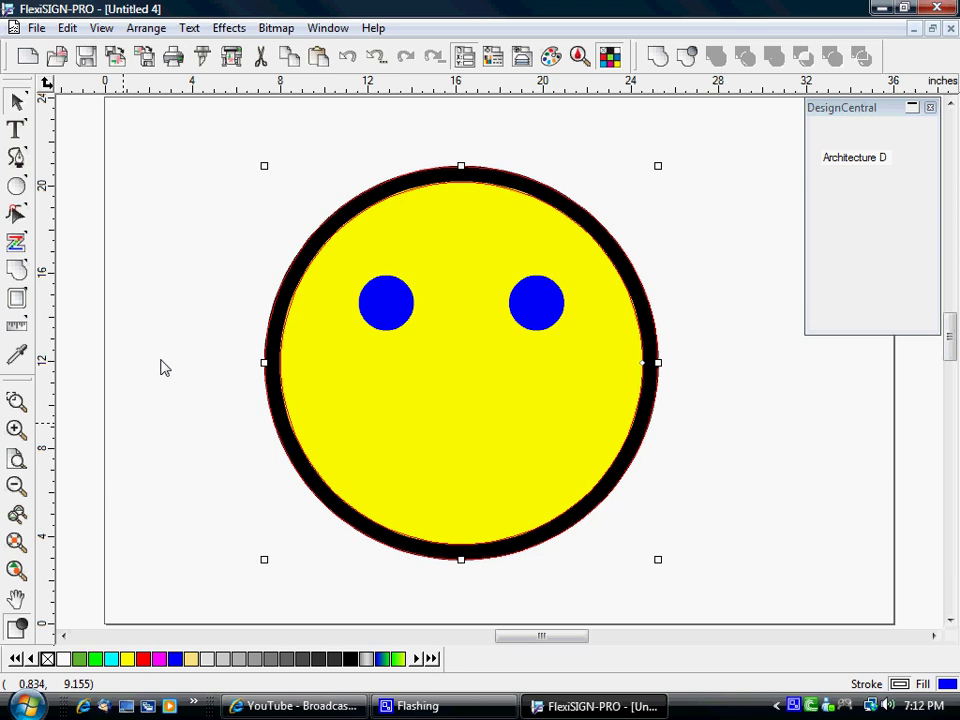
pyautogui.click(16, 188)
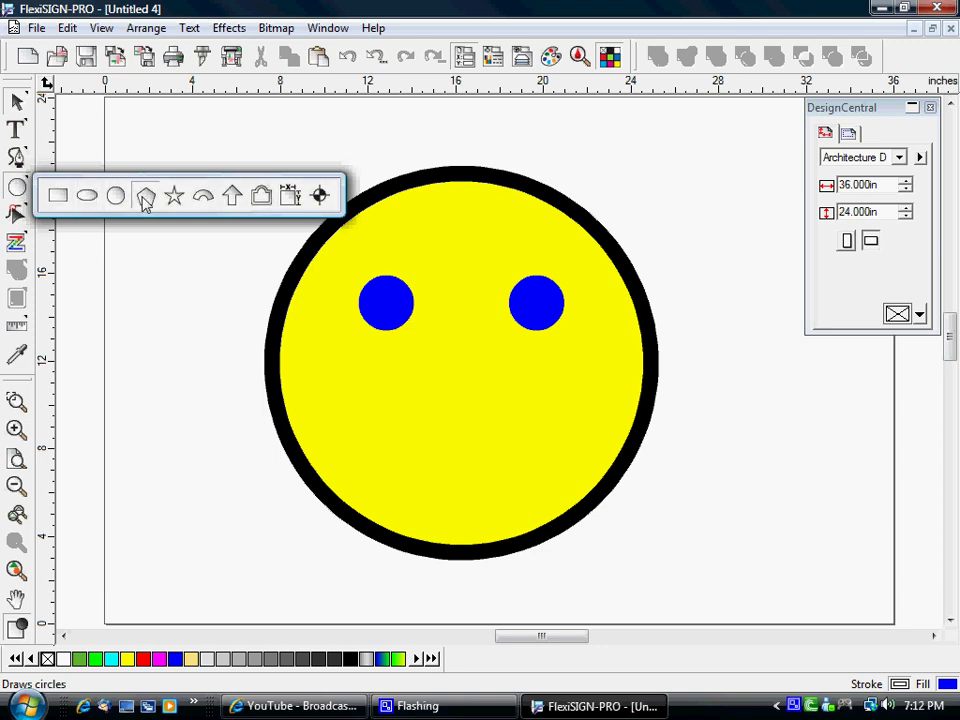
pyautogui.click(174, 198)
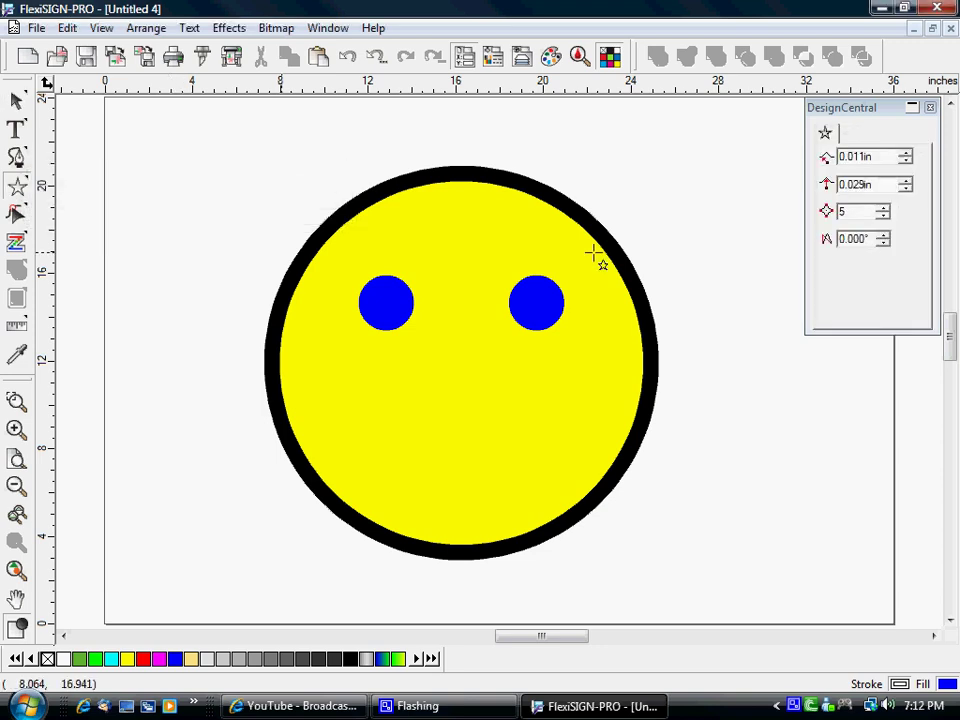
pyautogui.click(884, 218)
pyautogui.click(884, 218)
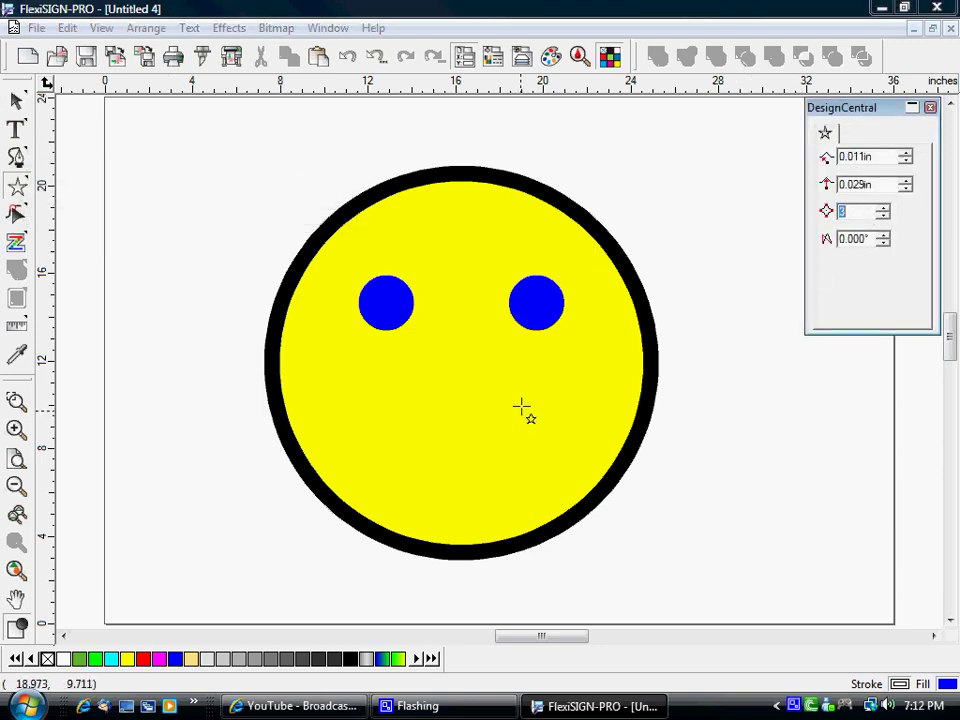
pyautogui.moveTo(461, 381)
pyautogui.mouseDown()
pyautogui.moveTo(458, 410)
pyautogui.moveTo(471, 429)
pyautogui.moveTo(483, 388)
pyautogui.moveTo(463, 350)
pyautogui.mouseUp()
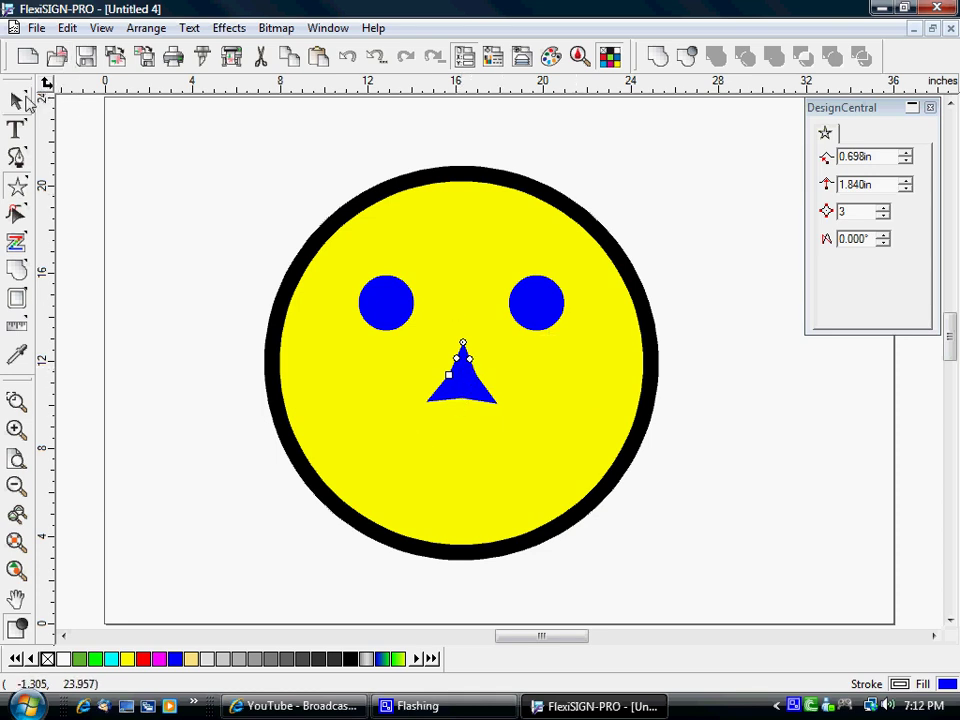
pyautogui.click(16, 100)
pyautogui.click(143, 659)
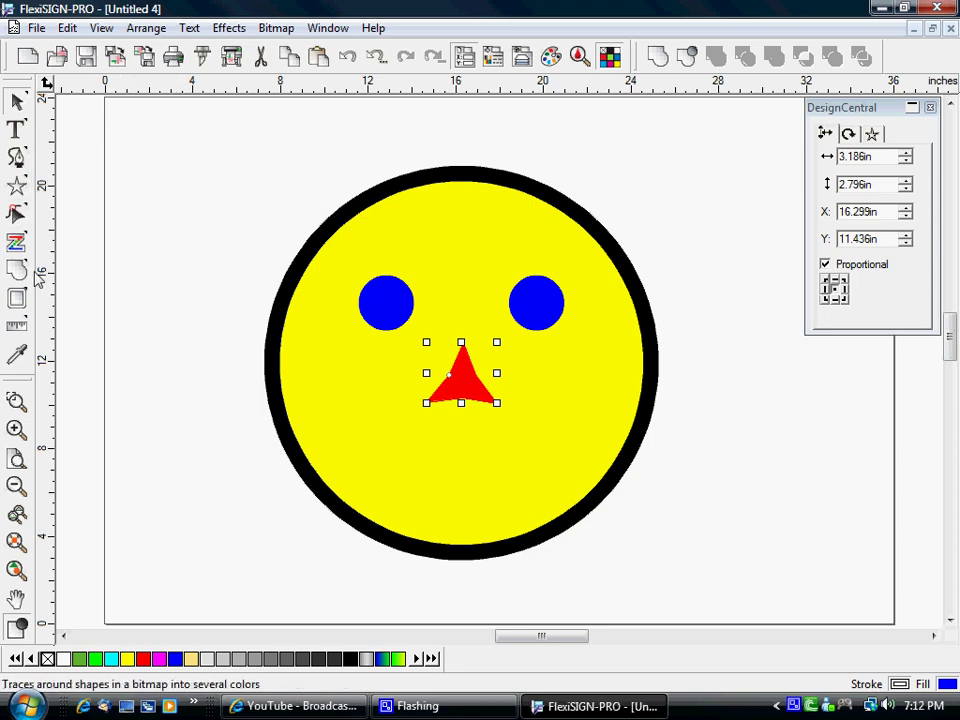
# Draw a mouth ellipse on the lower face, move it slightly up and shorten it
pyautogui.click(19, 192)
pyautogui.click(58, 195)
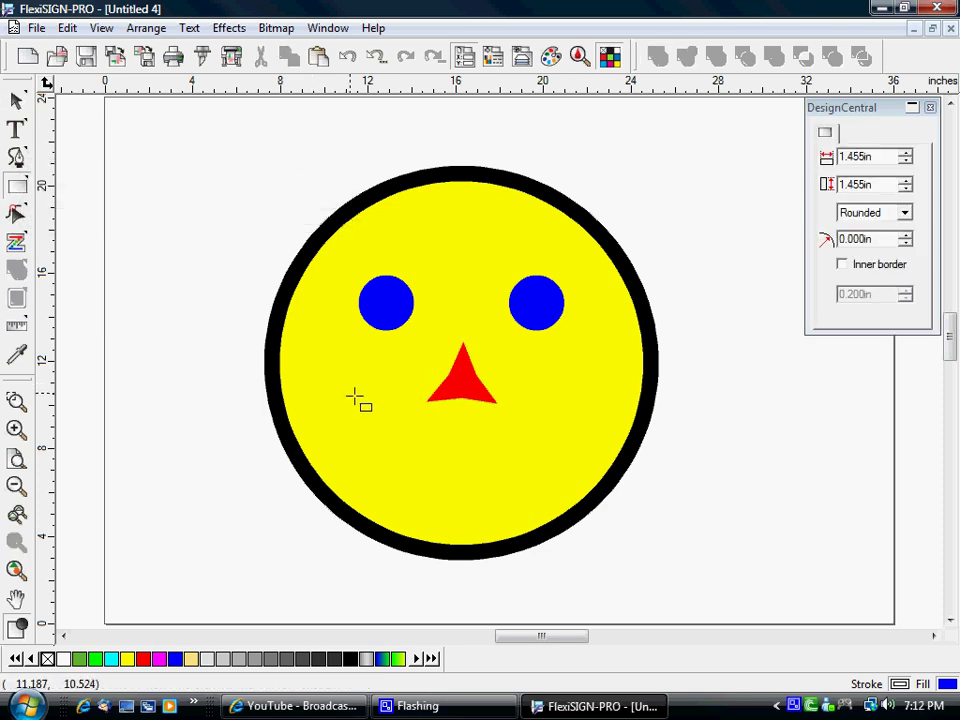
pyautogui.click(18, 187)
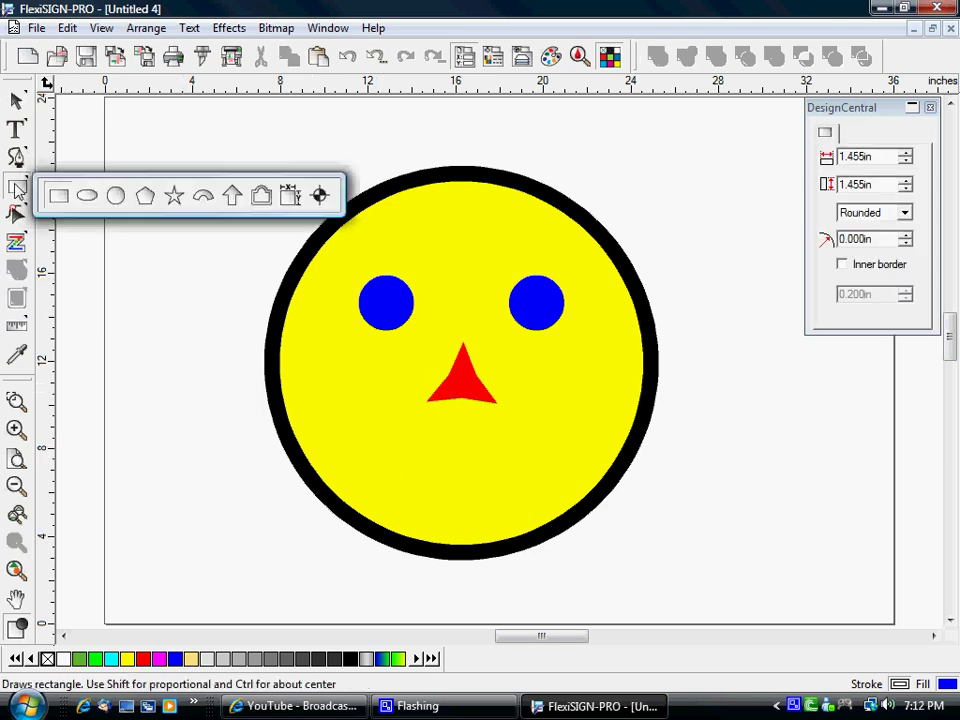
pyautogui.click(87, 196)
pyautogui.moveTo(357, 432)
pyautogui.mouseDown()
pyautogui.moveTo(381, 461)
pyautogui.moveTo(563, 499)
pyautogui.moveTo(574, 510)
pyautogui.moveTo(572, 534)
pyautogui.mouseUp()
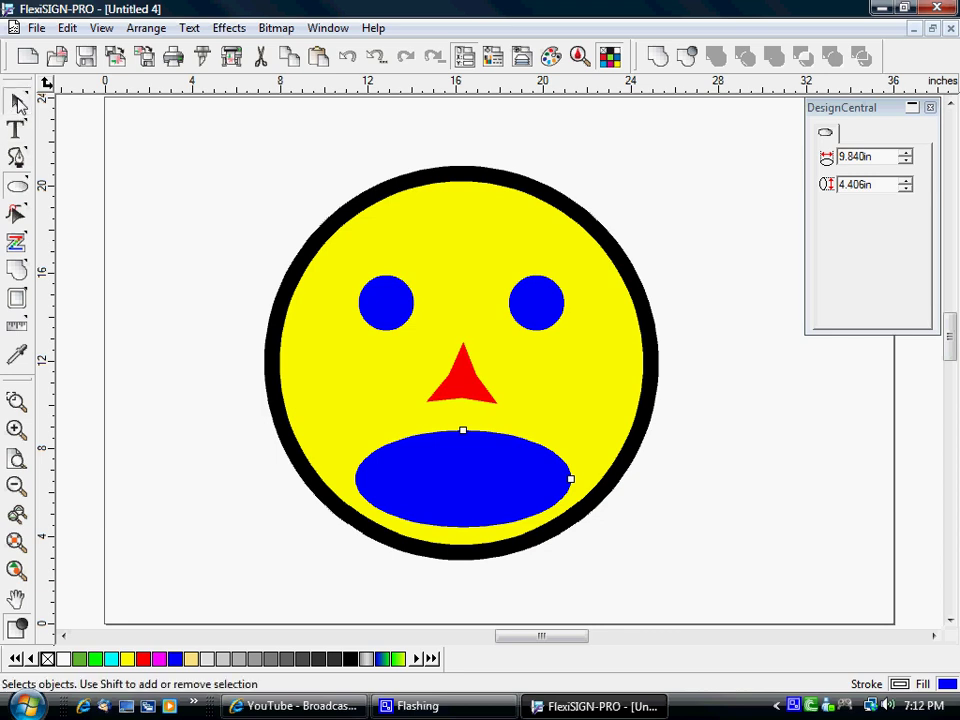
pyautogui.click(18, 103)
pyautogui.moveTo(499, 484); pyautogui.dragTo(497, 458)
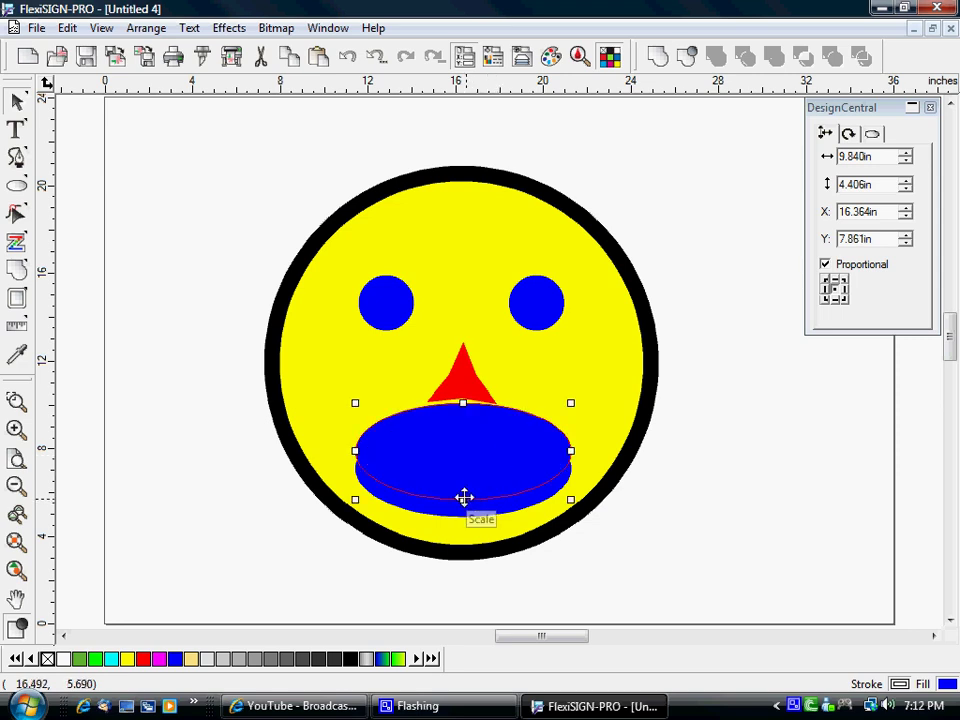
pyautogui.moveTo(463, 499); pyautogui.dragTo(463, 467)
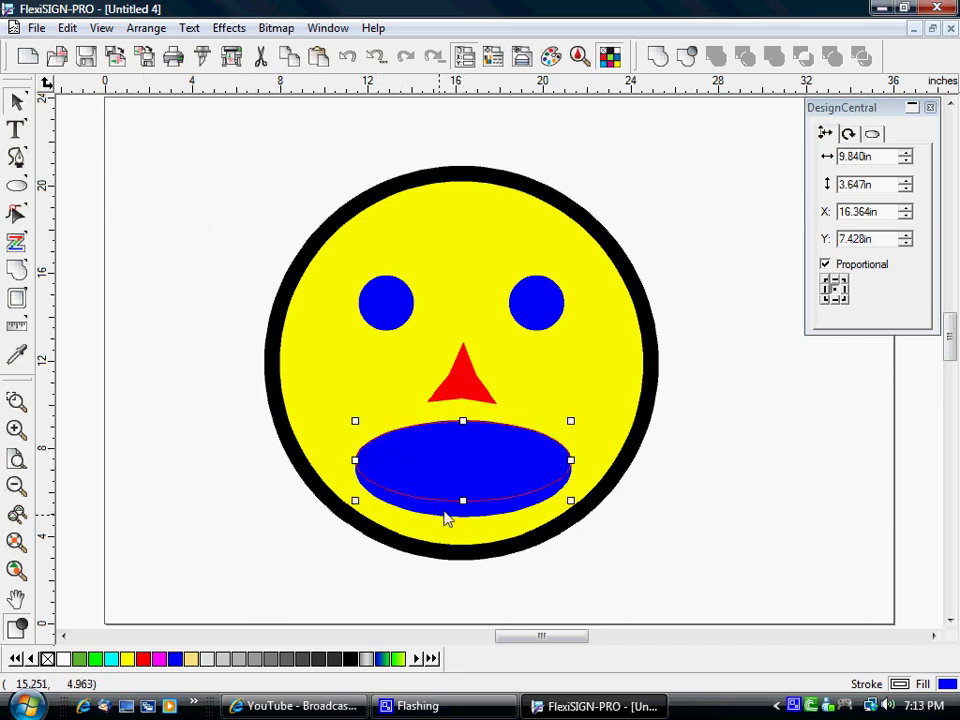
# Trim the blue ellipse with an overlapping green ellipse, then delete the green cutter
pyautogui.click(98, 658)
pyautogui.moveTo(449, 516); pyautogui.dragTo(450, 516)
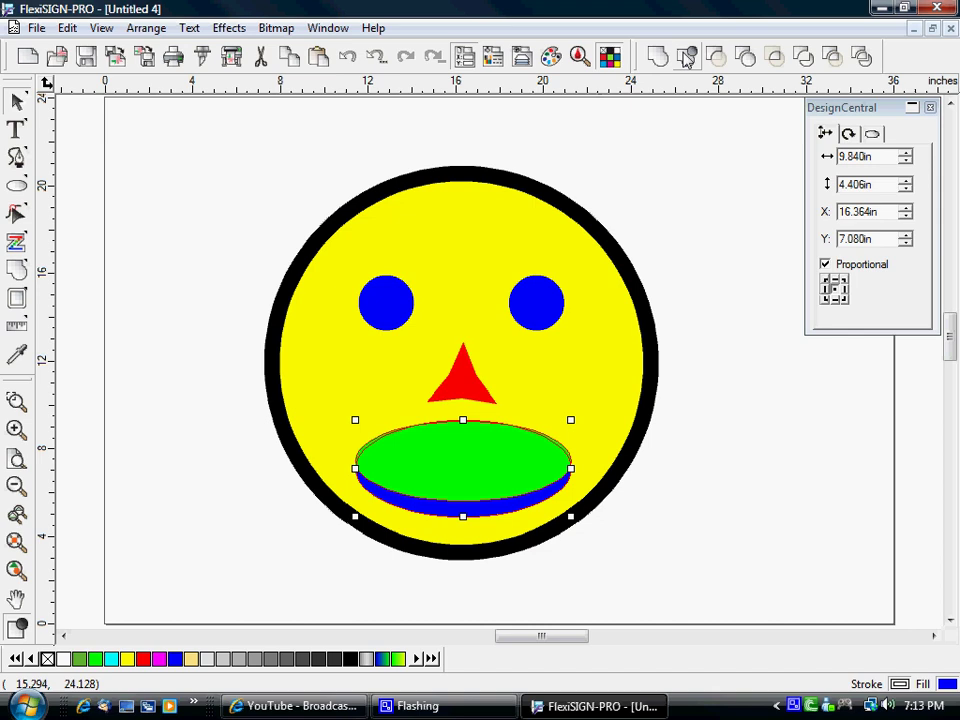
pyautogui.click(746, 57)
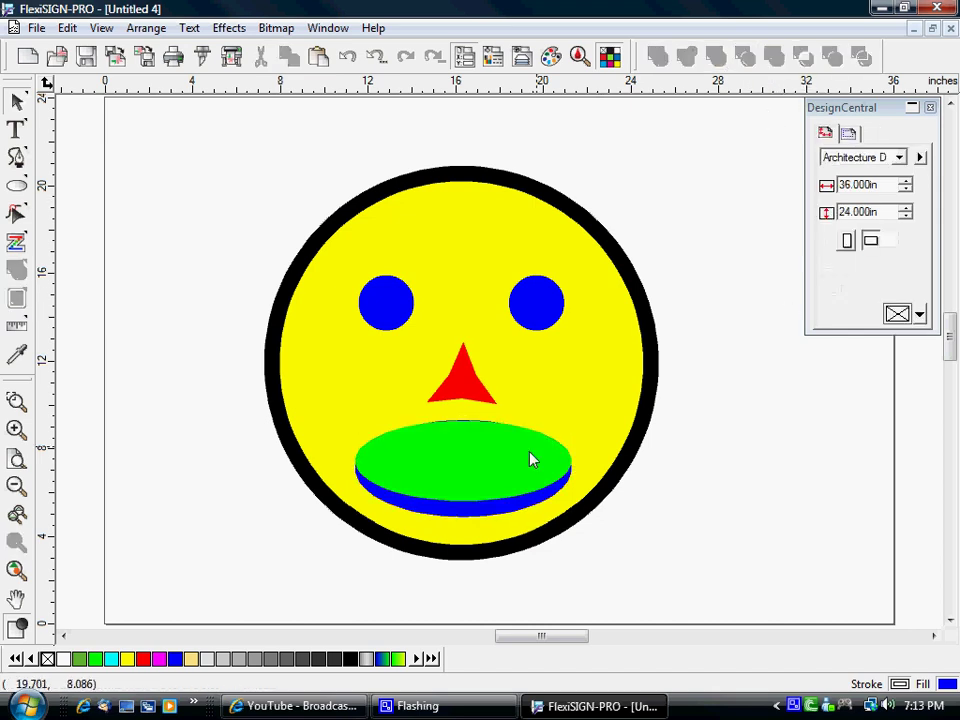
pyautogui.click(508, 469)
pyautogui.press('Delete')
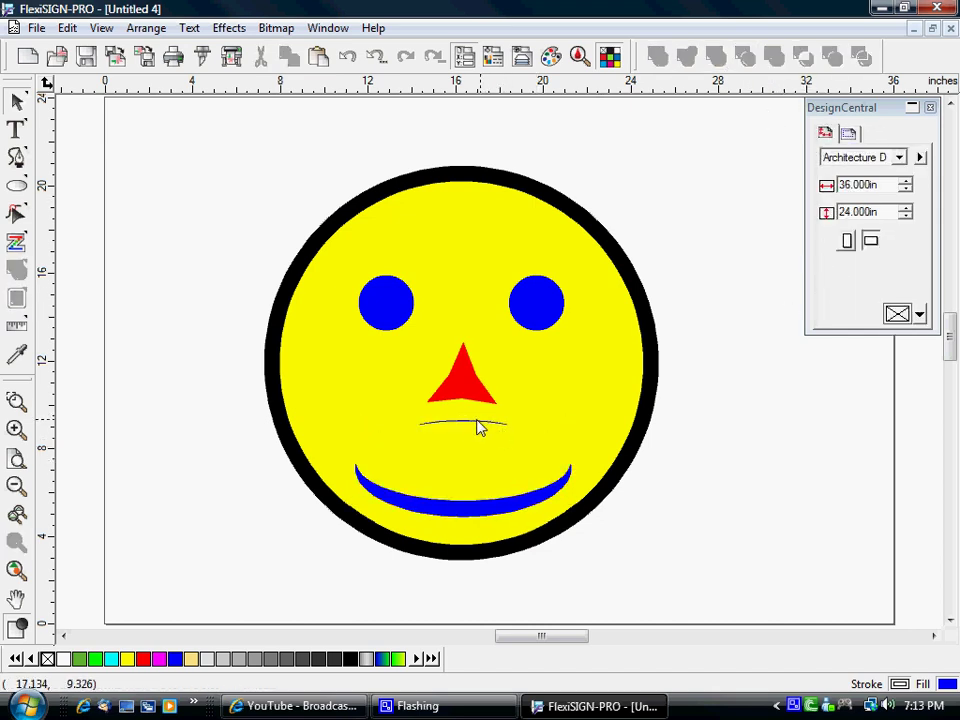
# Delete the stray line under the nose, nudge the crescent mouth up and keep it blue
pyautogui.click(478, 425)
pyautogui.press('Delete')
pyautogui.click(447, 514)
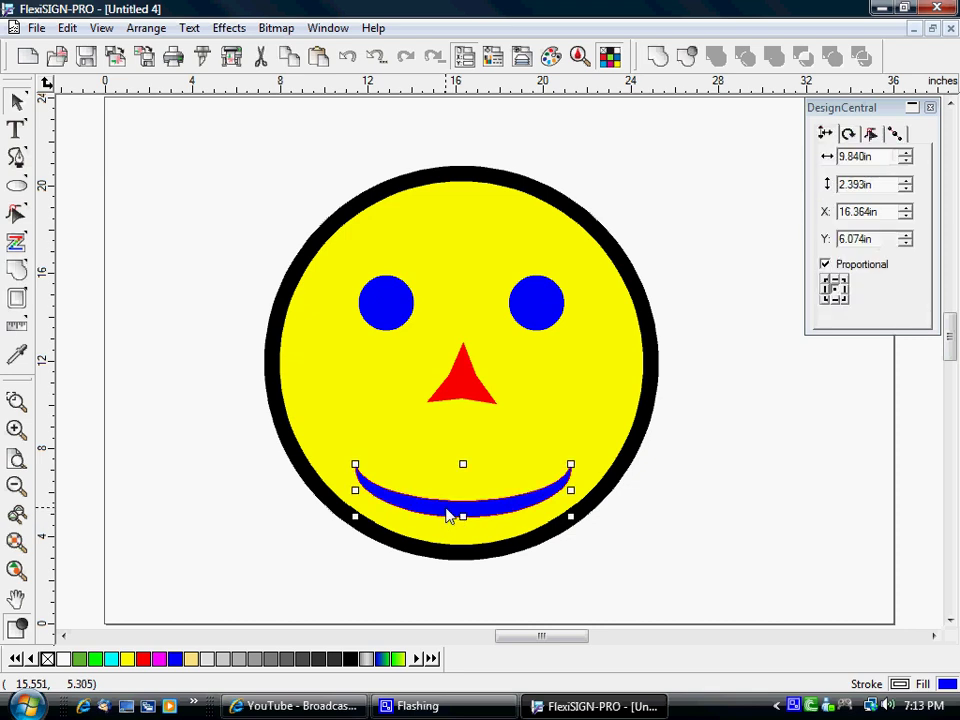
pyautogui.press('Up')
pyautogui.press('Up')
pyautogui.press('Up')
pyautogui.press('Up')
pyautogui.press('Up')
pyautogui.press('Up')
pyautogui.press('Up')
pyautogui.press('Up')
pyautogui.press('Up')
pyautogui.press('Up')
pyautogui.press('Up')
pyautogui.press('Up')
pyautogui.press('Up')
pyautogui.press('Up')
pyautogui.press('Up')
pyautogui.press('Up')
pyautogui.press('Up')
pyautogui.press('Up')
pyautogui.press('Up')
pyautogui.press('Up')
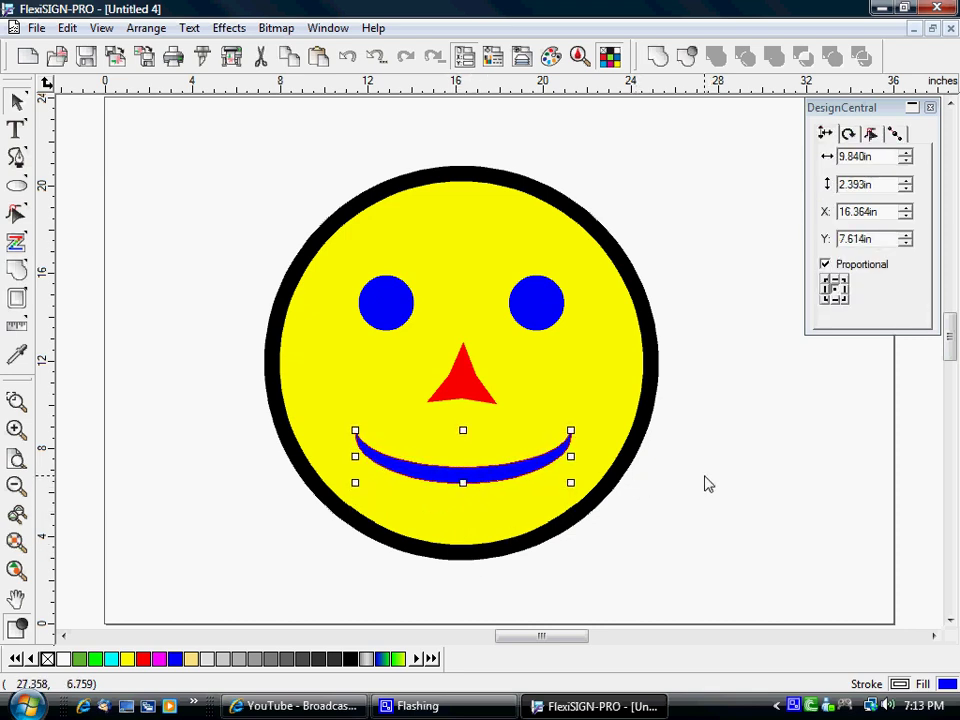
pyautogui.click(95, 659)
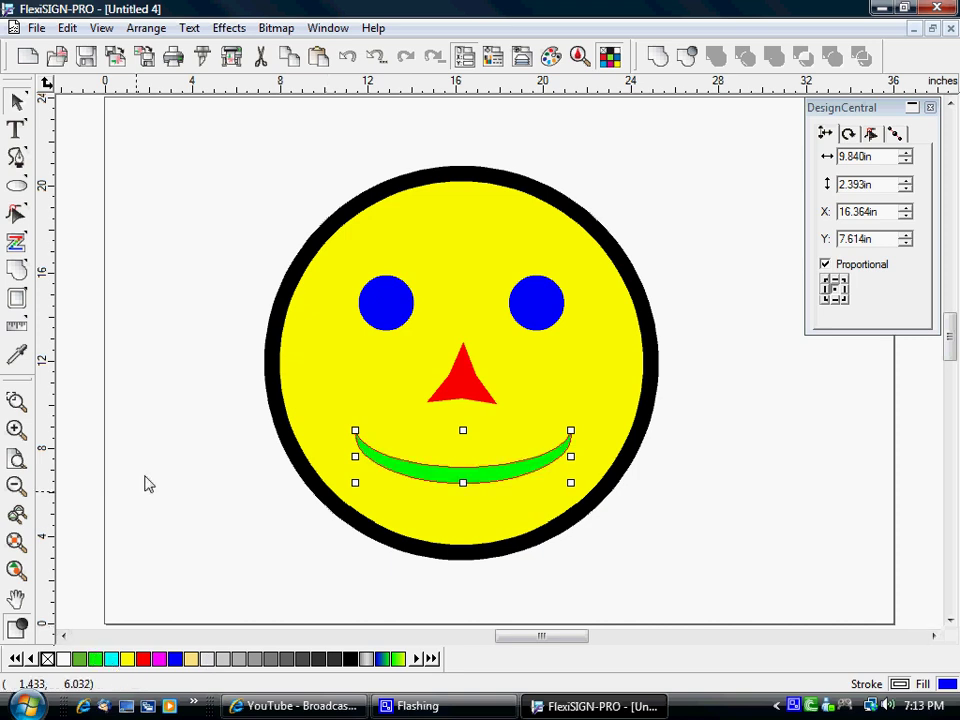
pyautogui.click(175, 659)
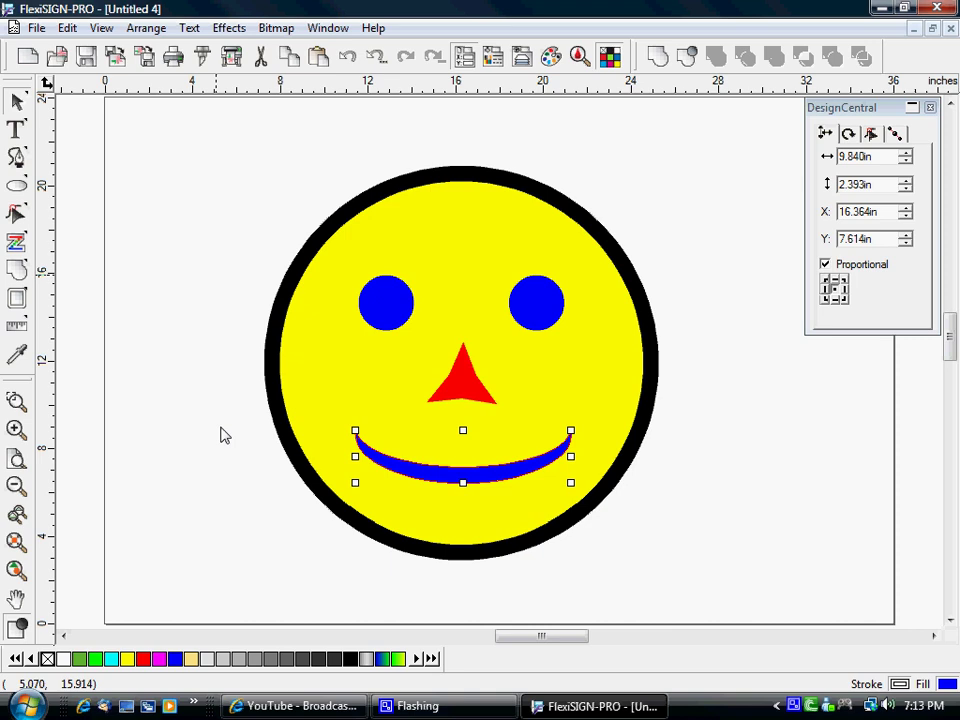
# Recolour the triangular nose blue and both eyes red
pyautogui.click(462, 392)
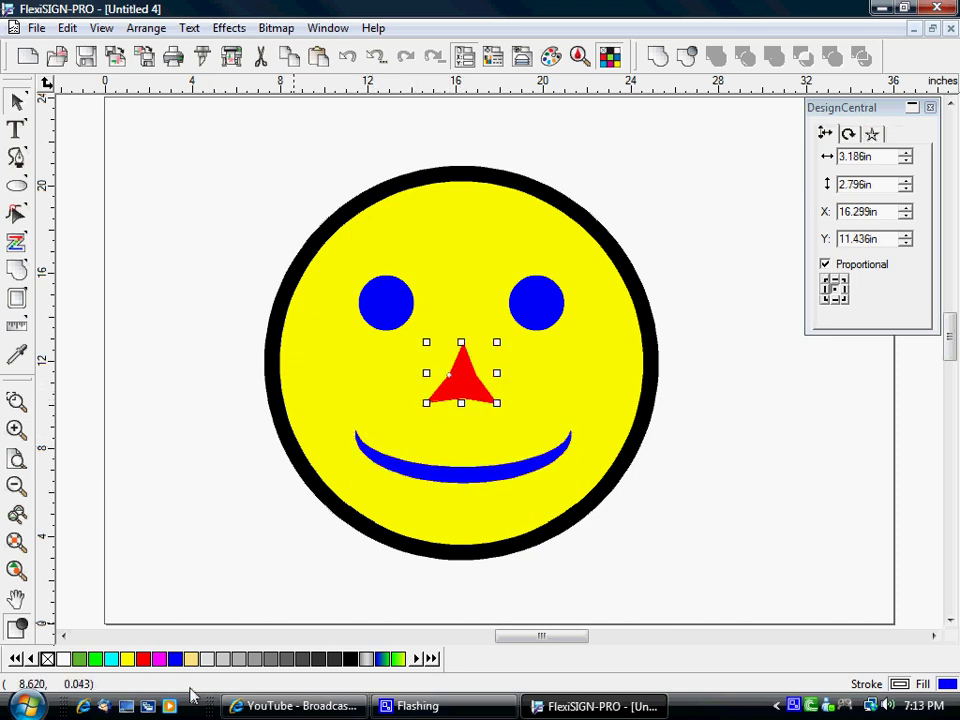
pyautogui.click(178, 660)
pyautogui.click(167, 302)
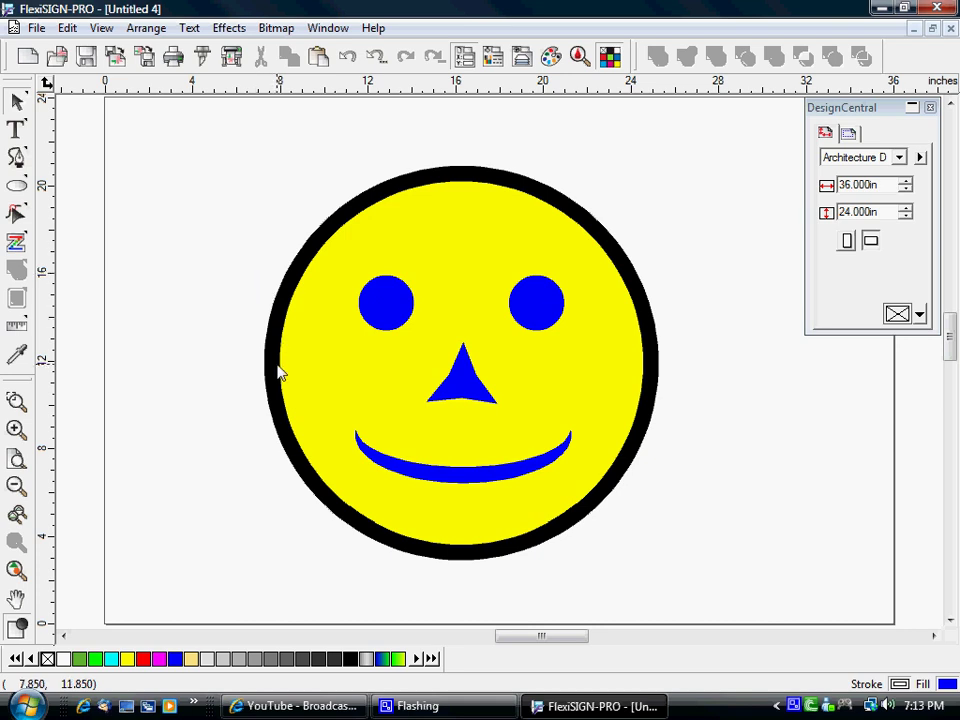
pyautogui.click(379, 300)
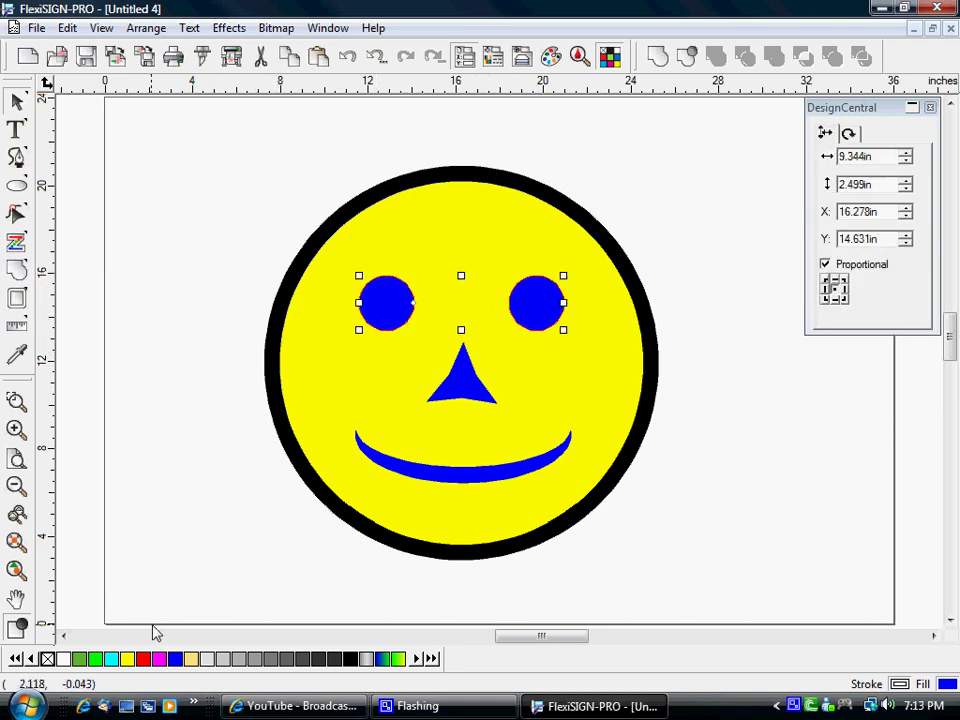
pyautogui.click(143, 658)
pyautogui.click(180, 220)
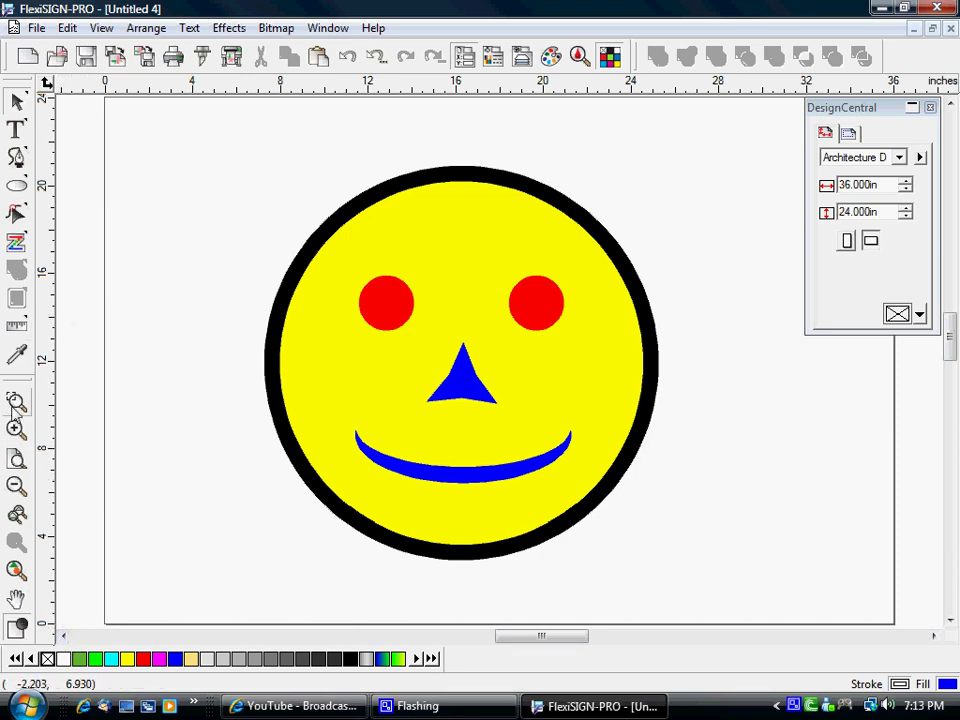
# Draw a 24.5 x 22.2 in Extreme Green rectangle over the face and send it to back
pyautogui.moveTo(20, 187); pyautogui.dragTo(60, 195)
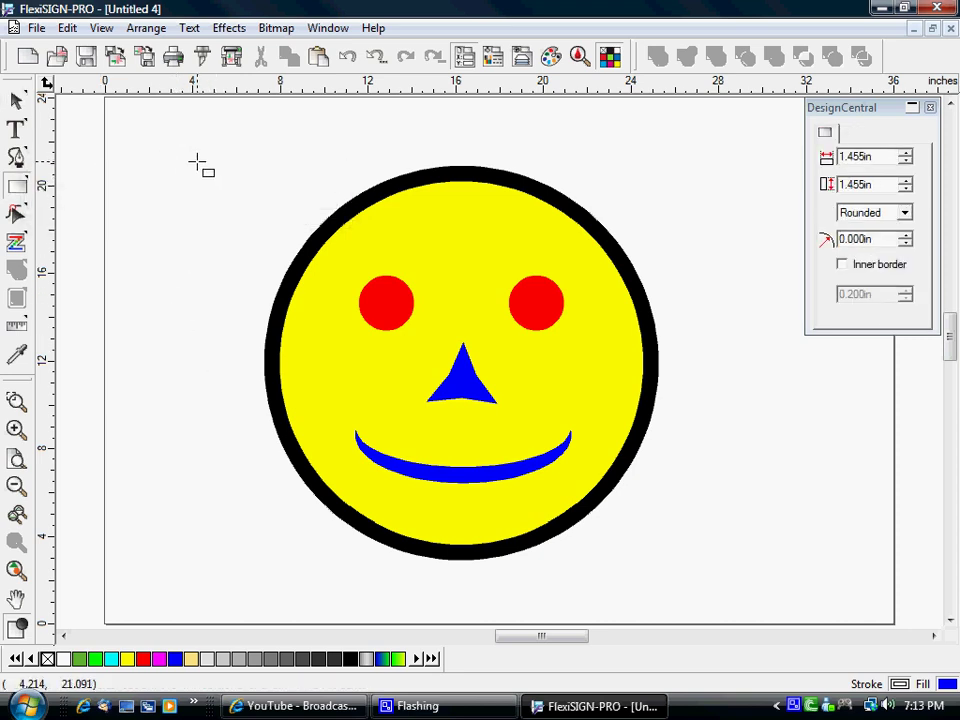
pyautogui.moveTo(196, 124); pyautogui.dragTo(733, 609)
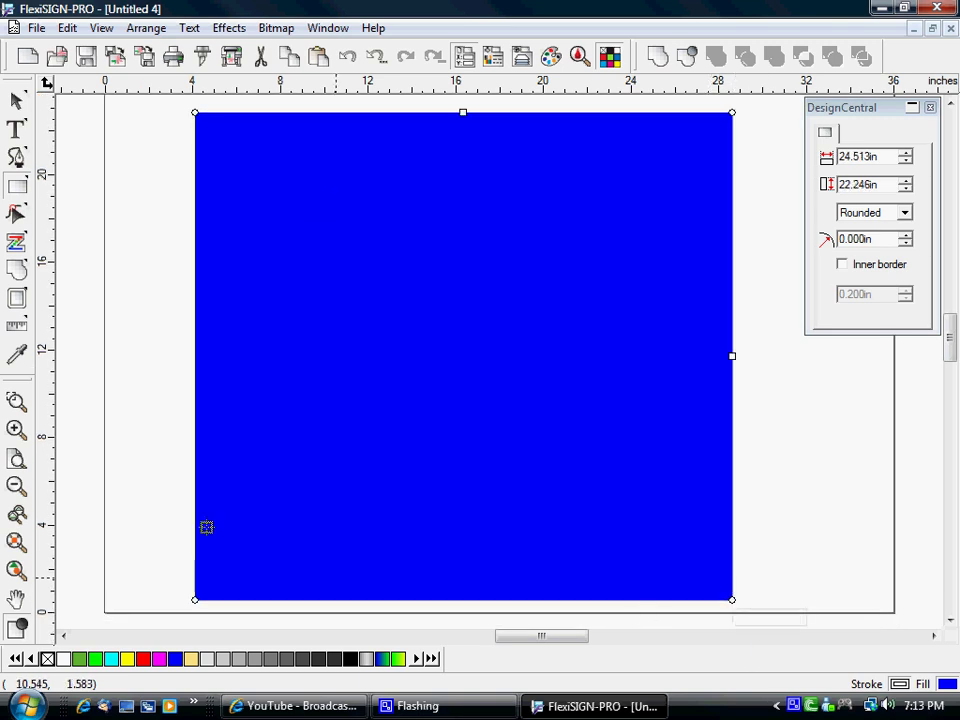
pyautogui.click(95, 658)
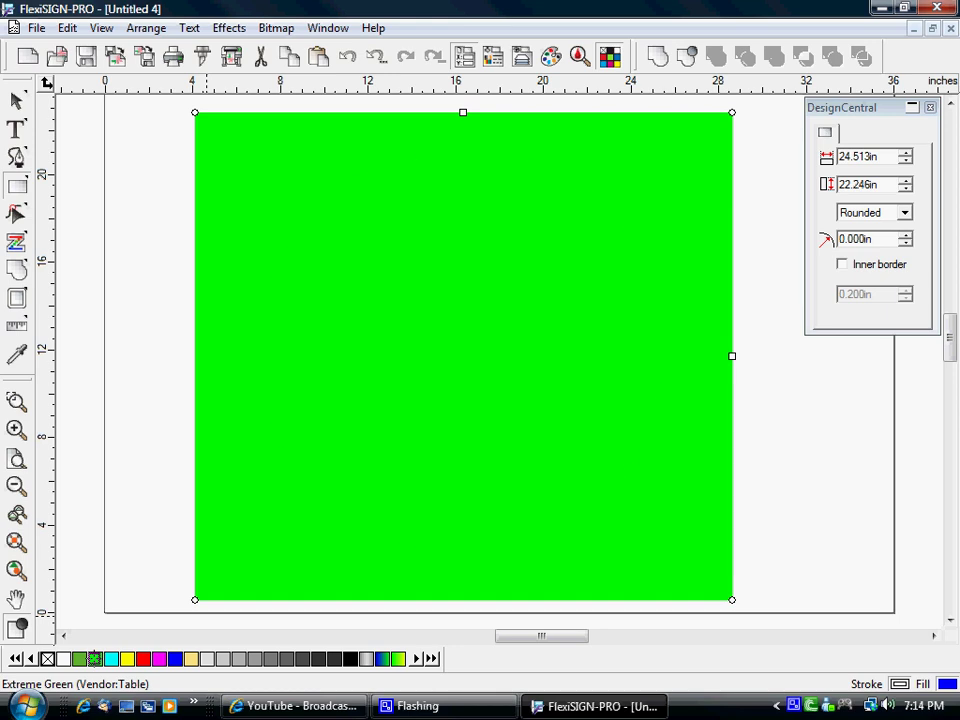
pyautogui.hotkey('ctrl', 'b')
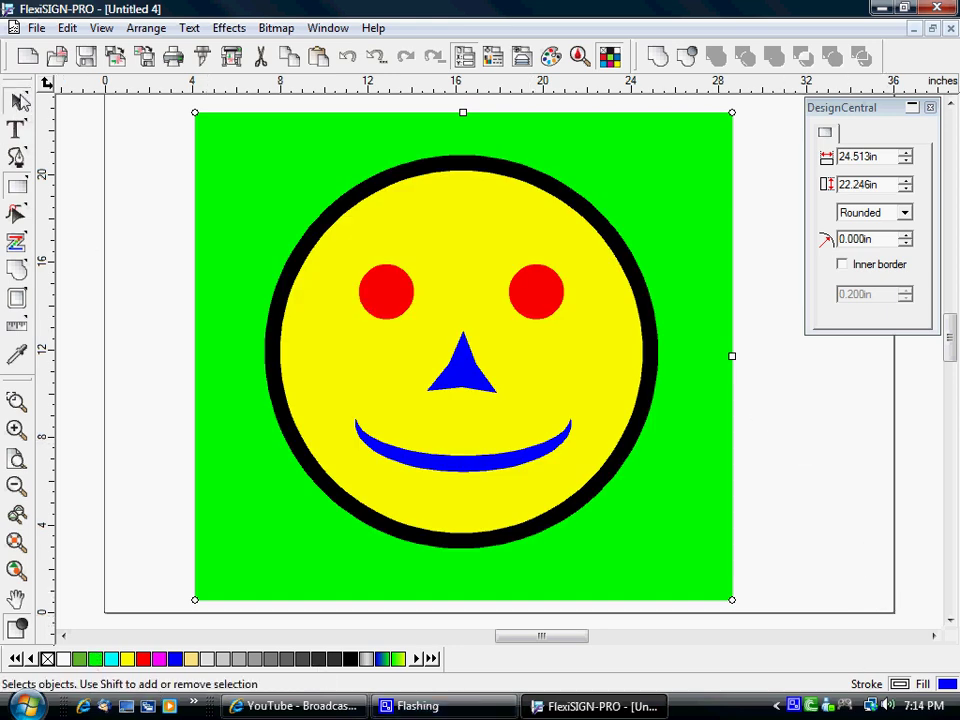
pyautogui.click(16, 100)
pyautogui.press('Escape')
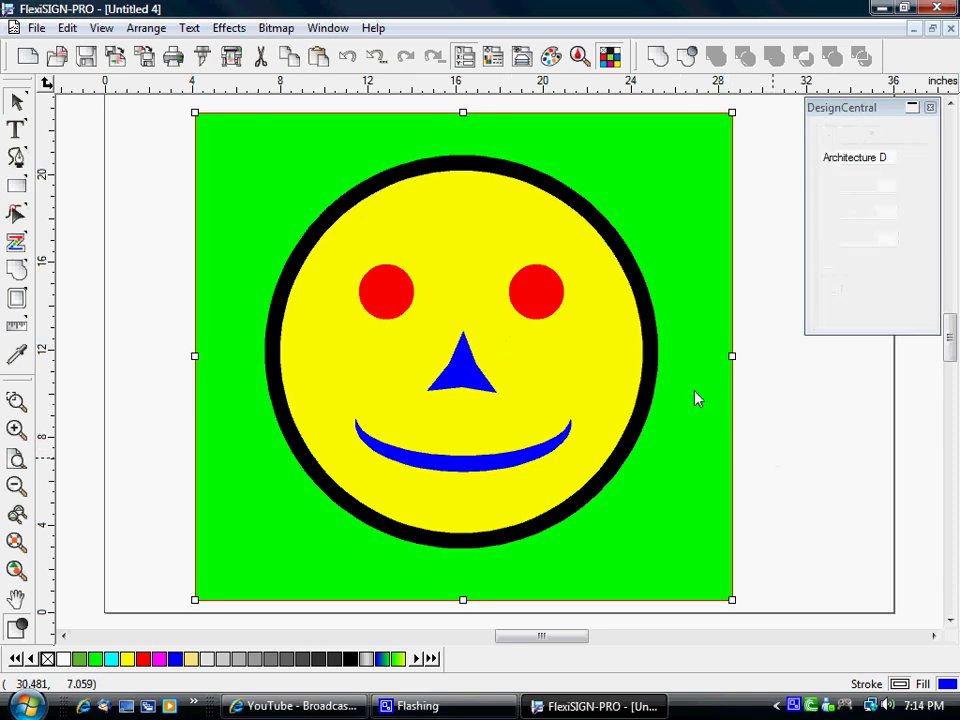
pyautogui.click(581, 366)
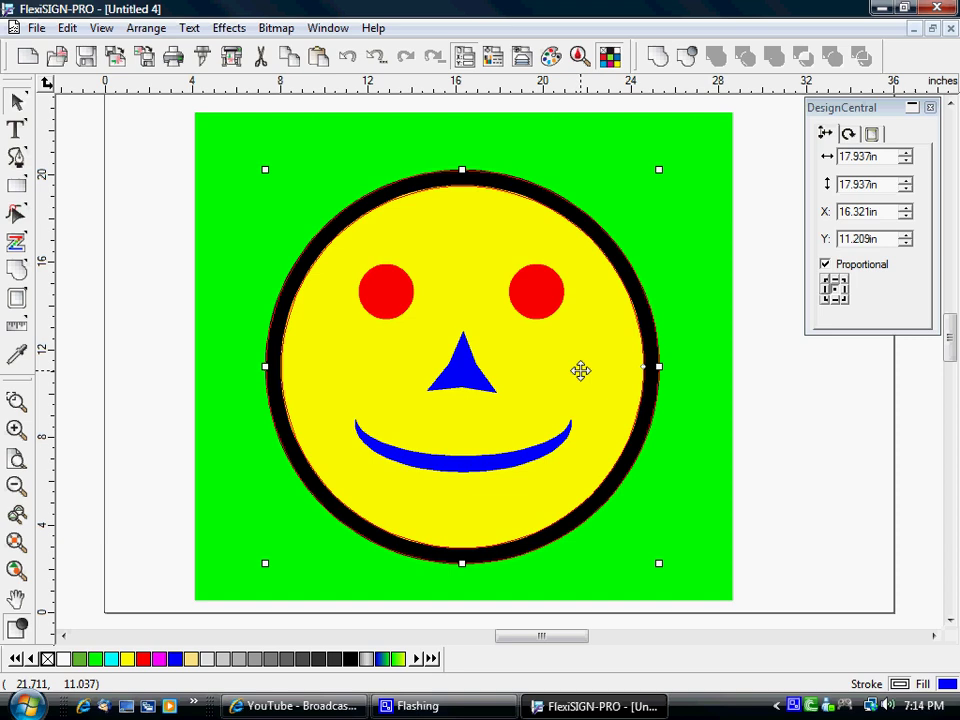
# Place a horizontal guide at about 2.9 in, level with the bottom of the black ring
pyautogui.moveTo(581, 371); pyautogui.dragTo(581, 373)
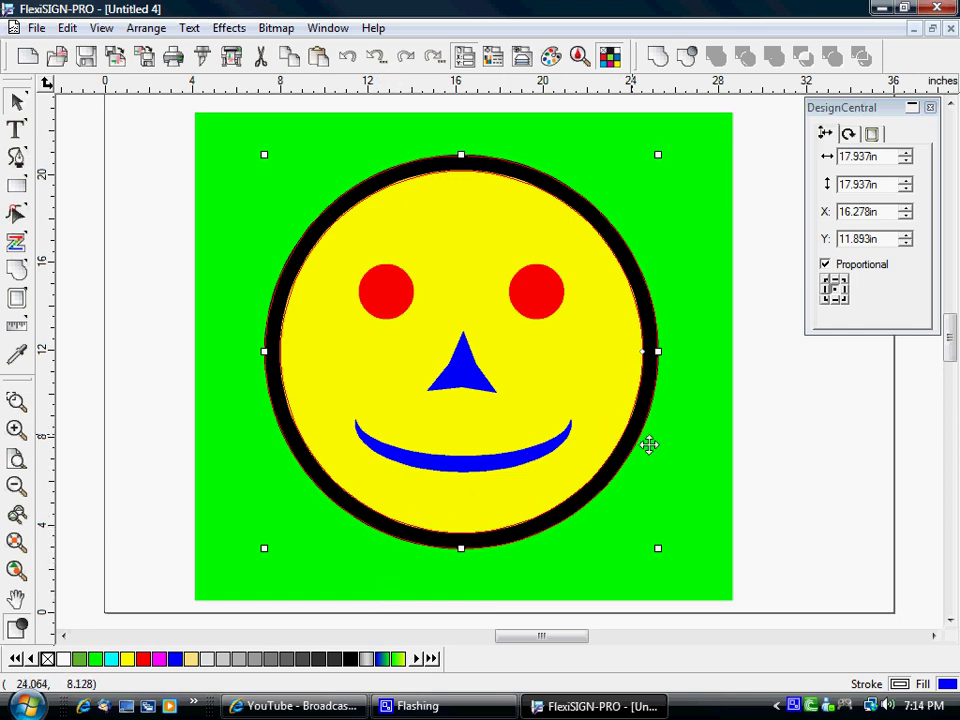
pyautogui.click(795, 444)
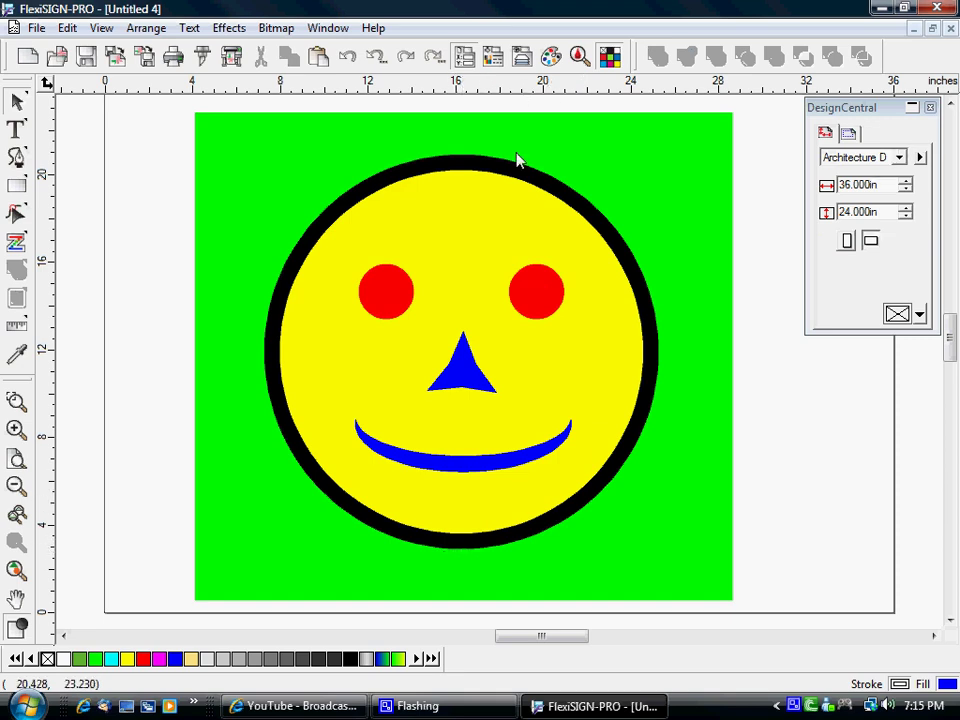
pyautogui.moveTo(518, 160); pyautogui.dragTo(486, 550)
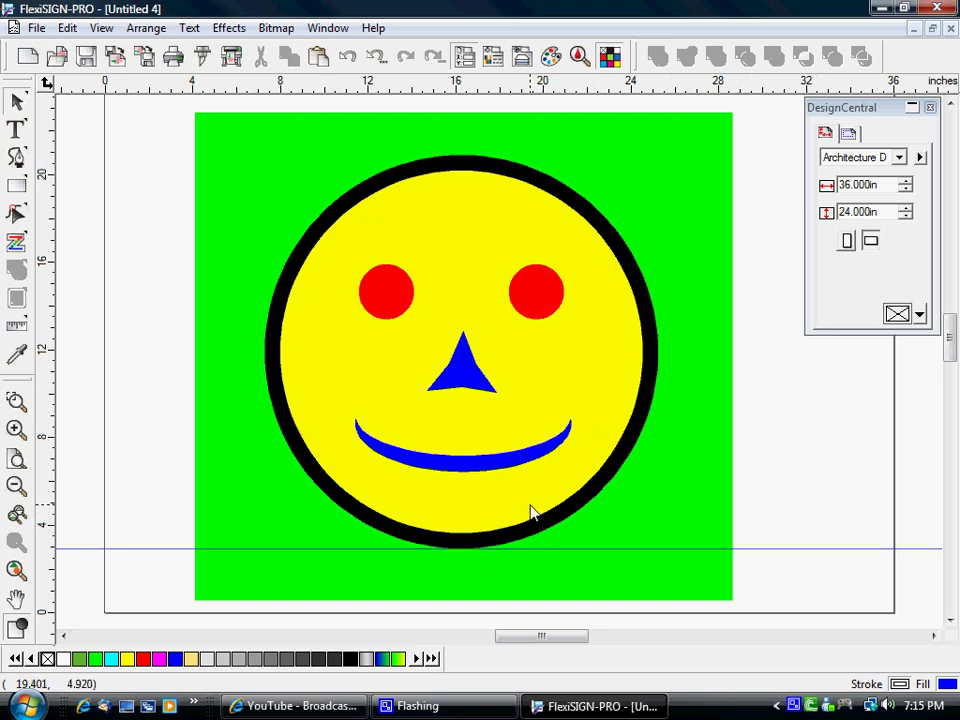
# Nudge the face circle up slightly and use Separate Outline to split off its black ring
pyautogui.click(463, 535)
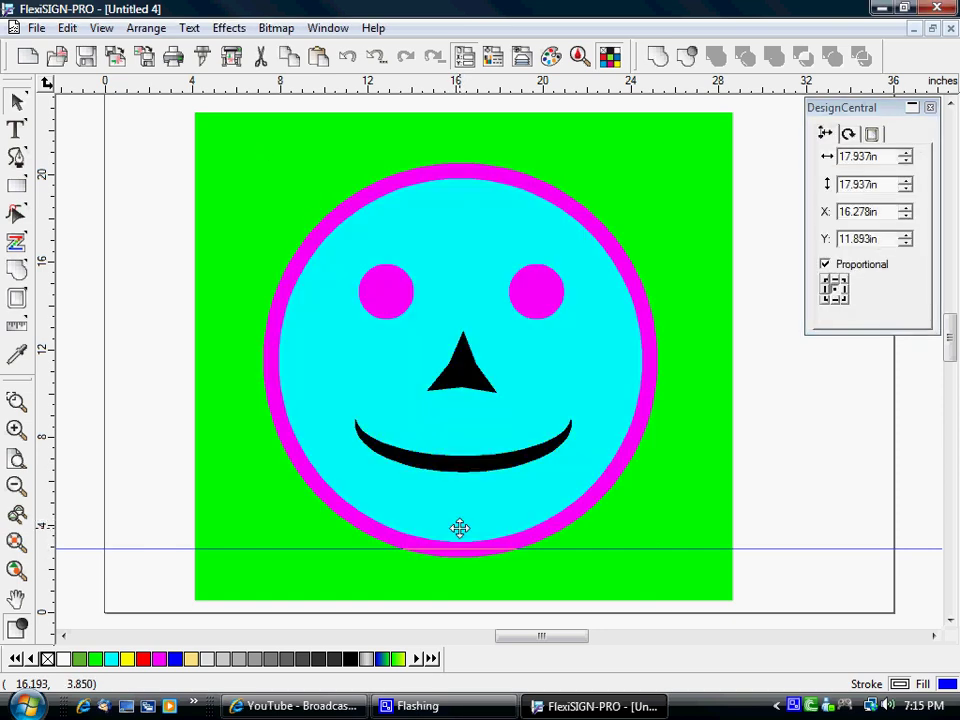
pyautogui.moveTo(467, 527); pyautogui.dragTo(474, 514)
pyautogui.rightClick(475, 515)
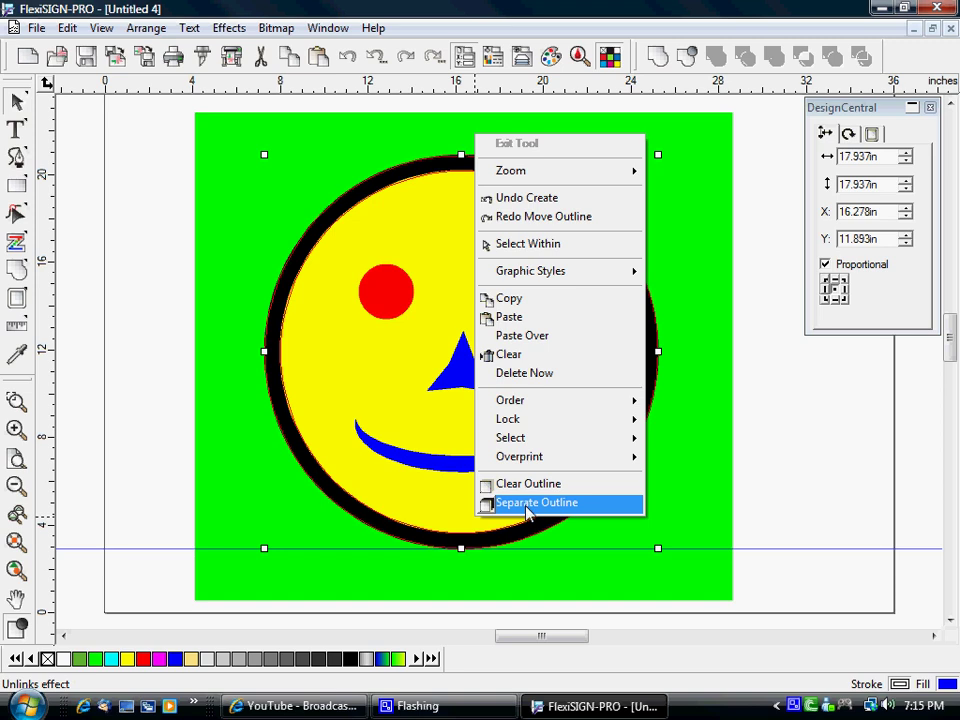
pyautogui.click(527, 502)
pyautogui.click(814, 476)
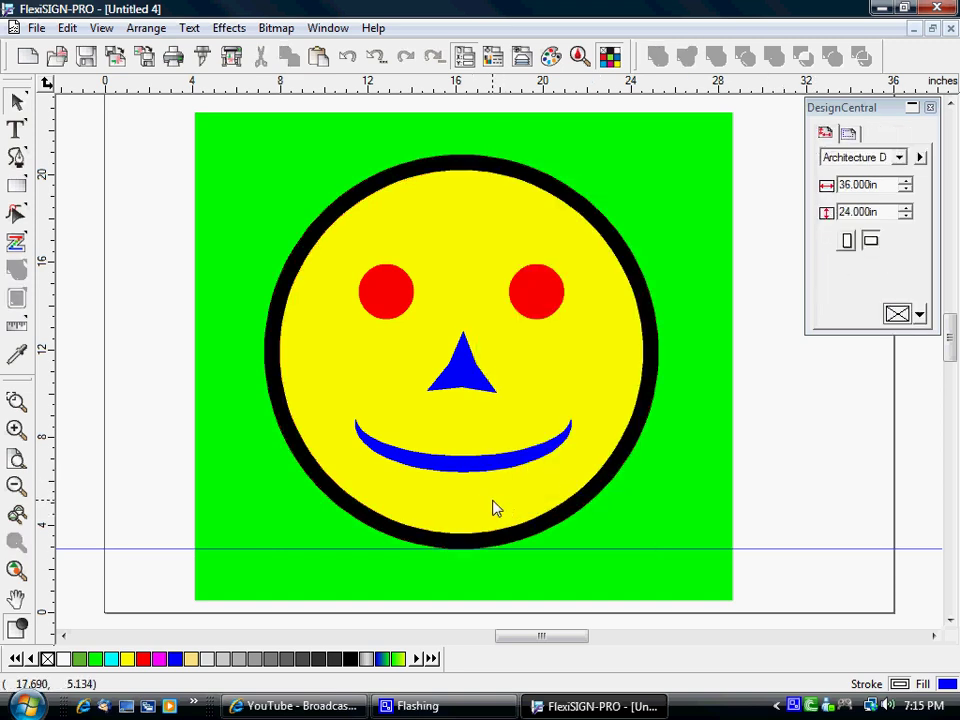
# Test-move the yellow fill, nose, smile and eyes, then undo the eye and nose-smile moves
pyautogui.moveTo(493, 508); pyautogui.dragTo(491, 527)
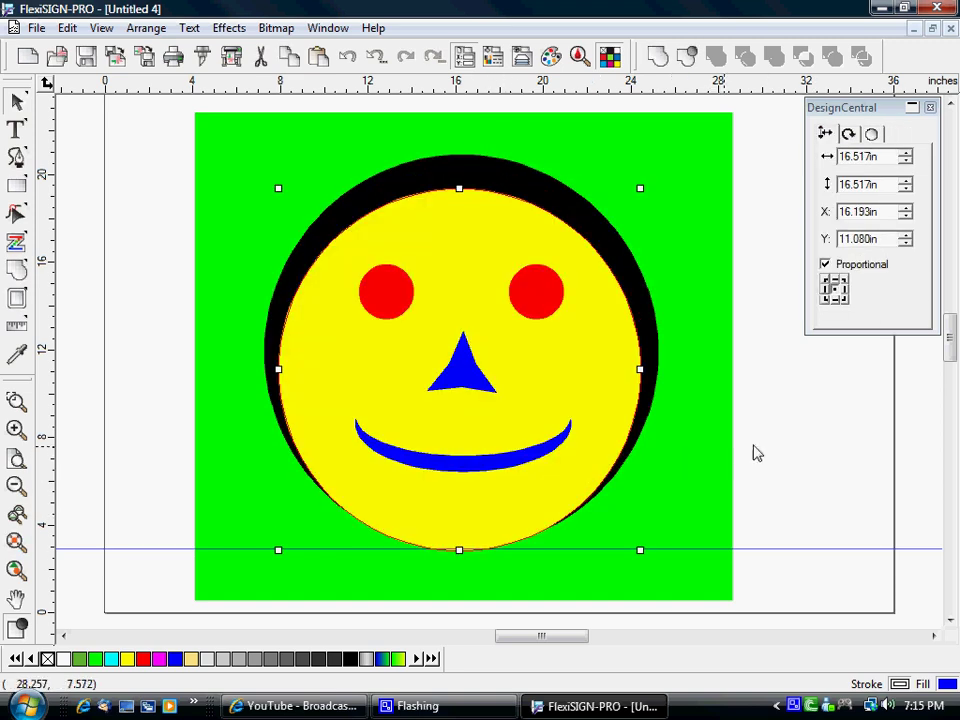
pyautogui.click(473, 466)
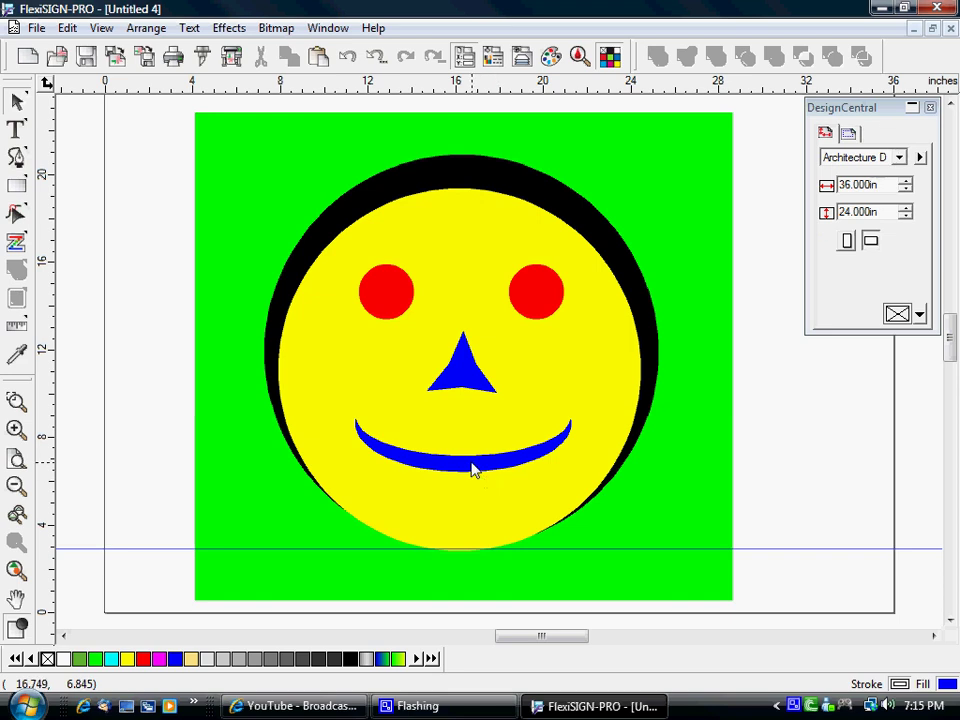
pyautogui.keyDown('shift'); pyautogui.click(461, 380); pyautogui.keyUp('shift')
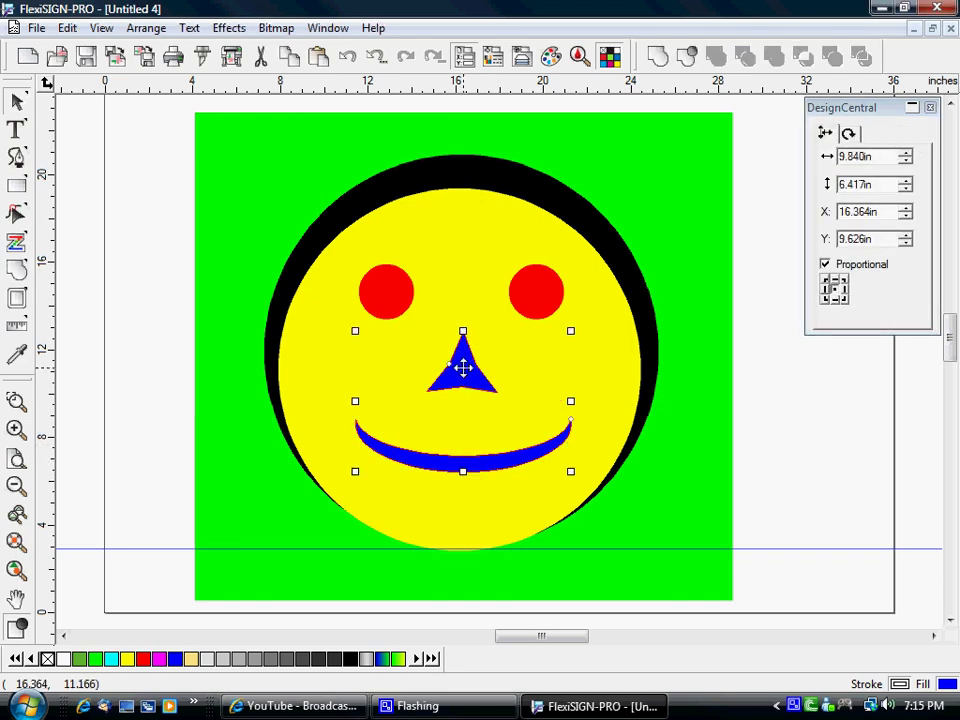
pyautogui.moveTo(463, 368); pyautogui.dragTo(461, 443)
pyautogui.click(390, 289)
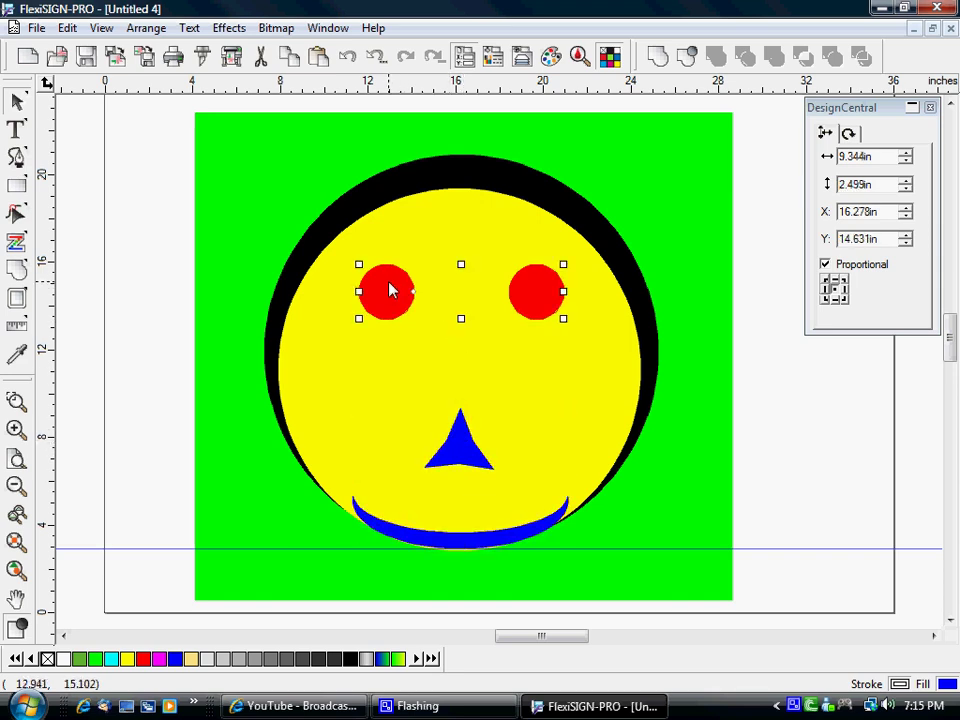
pyautogui.moveTo(390, 291); pyautogui.dragTo(387, 512)
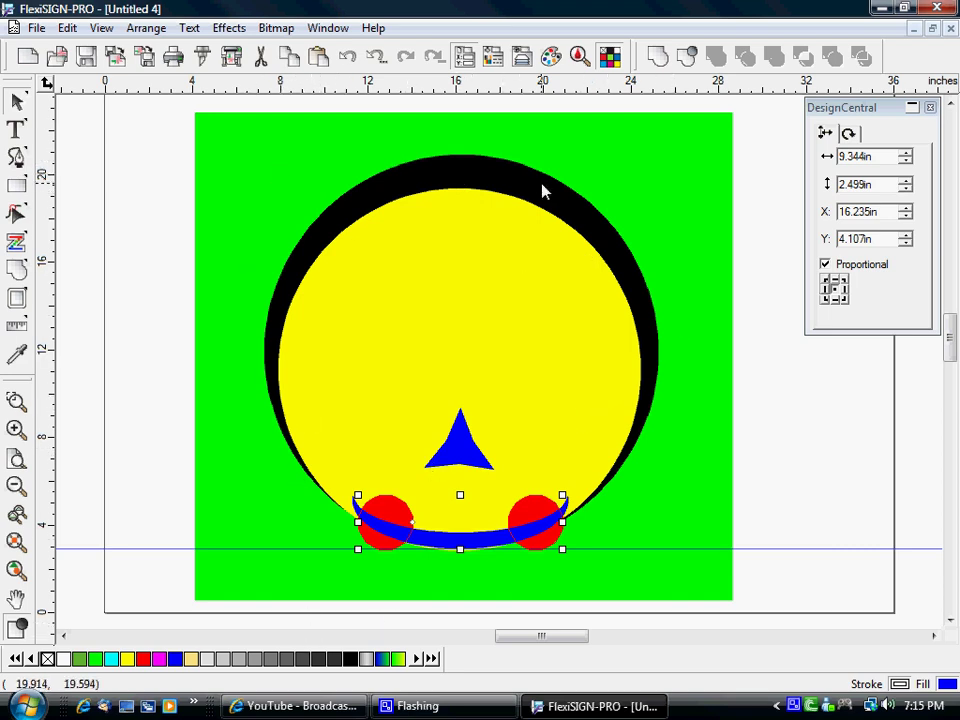
pyautogui.hotkey('ctrl', 'z')
pyautogui.hotkey('ctrl', 'z')
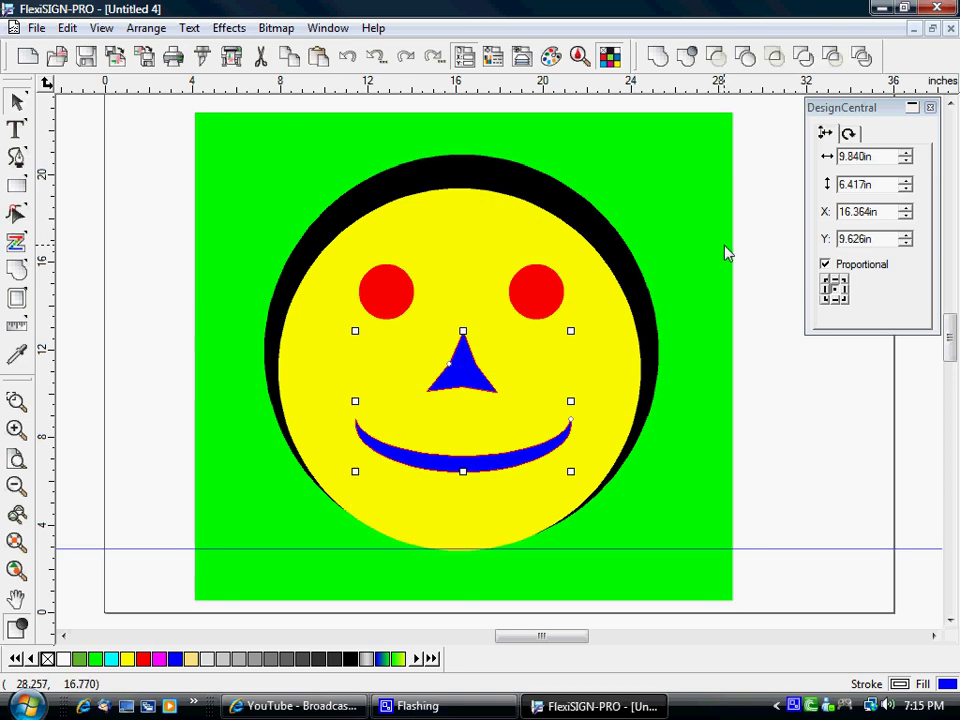
pyautogui.hotkey('ctrl', 'z')
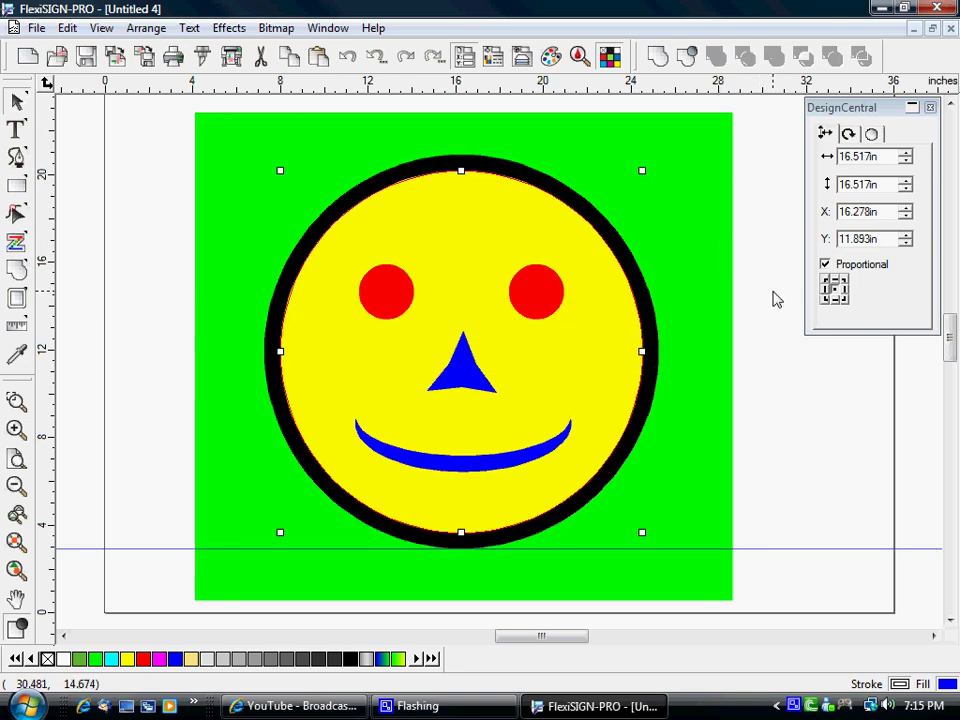
pyautogui.click(779, 310)
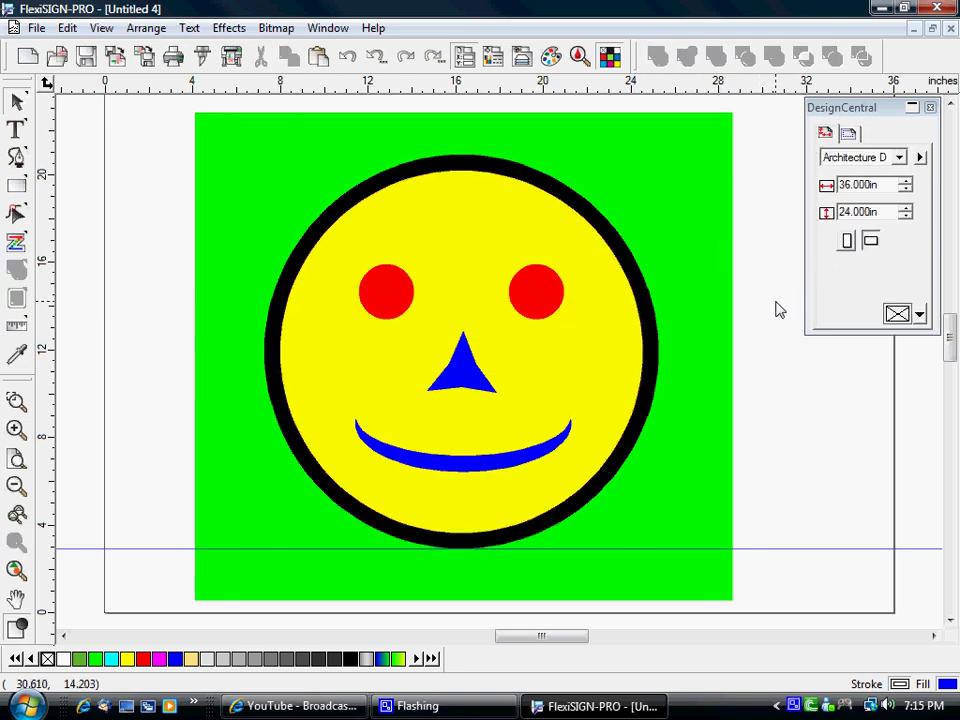
pyautogui.click(706, 174)
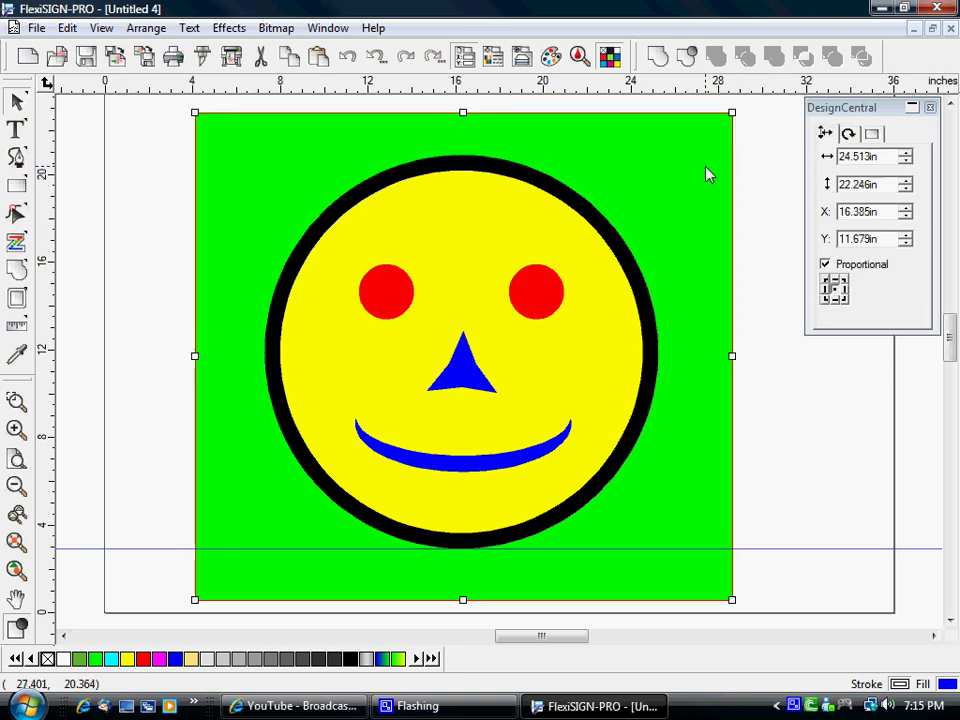
pyautogui.click(784, 316)
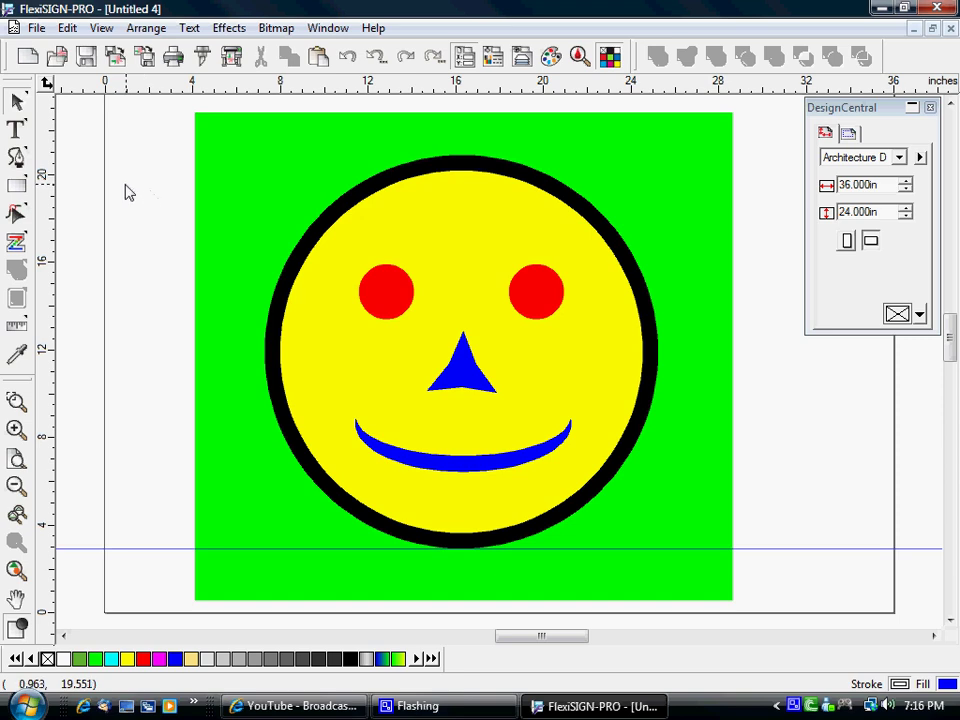
# Draw a small blue square mark at the top-left and a 1.455-inch circle at the lower right
pyautogui.click(17, 185)
pyautogui.moveTo(218, 150); pyautogui.dragTo(243, 177)
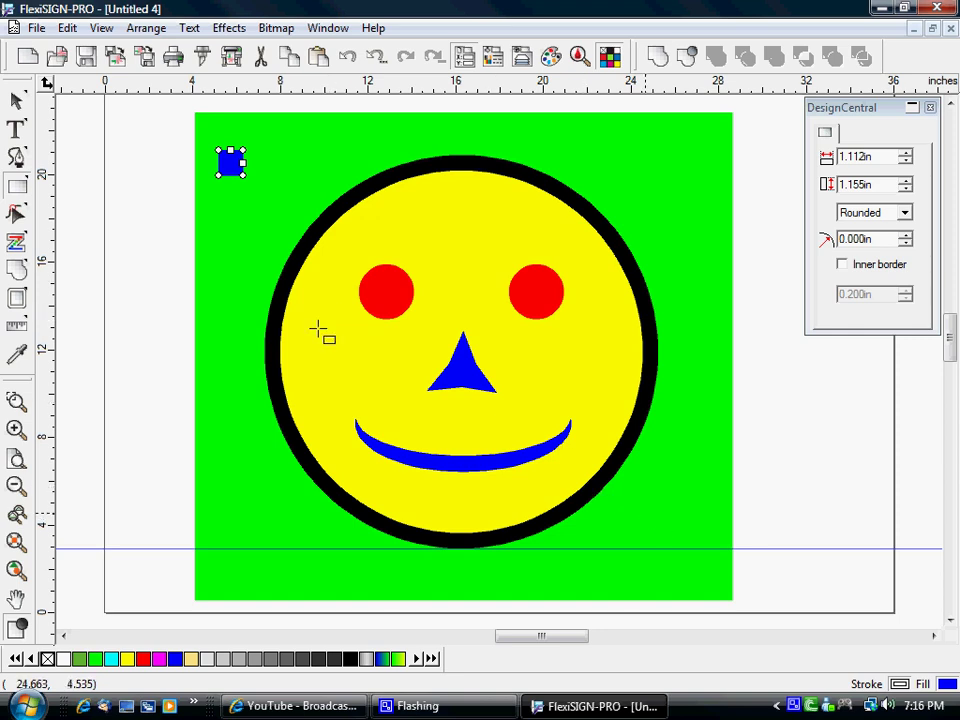
pyautogui.click(26, 194)
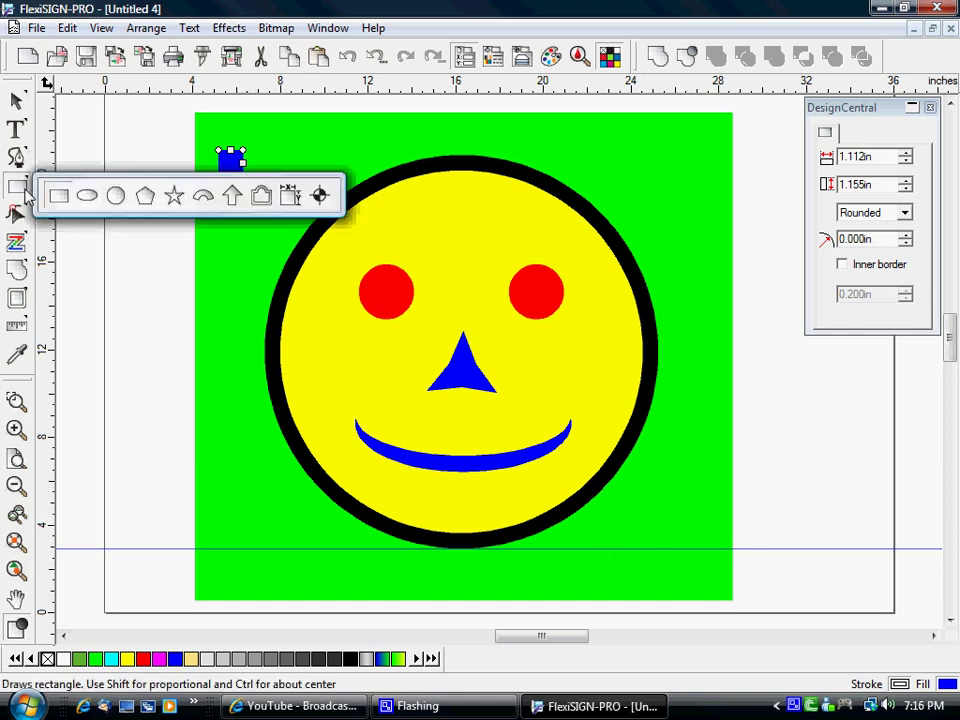
pyautogui.click(116, 196)
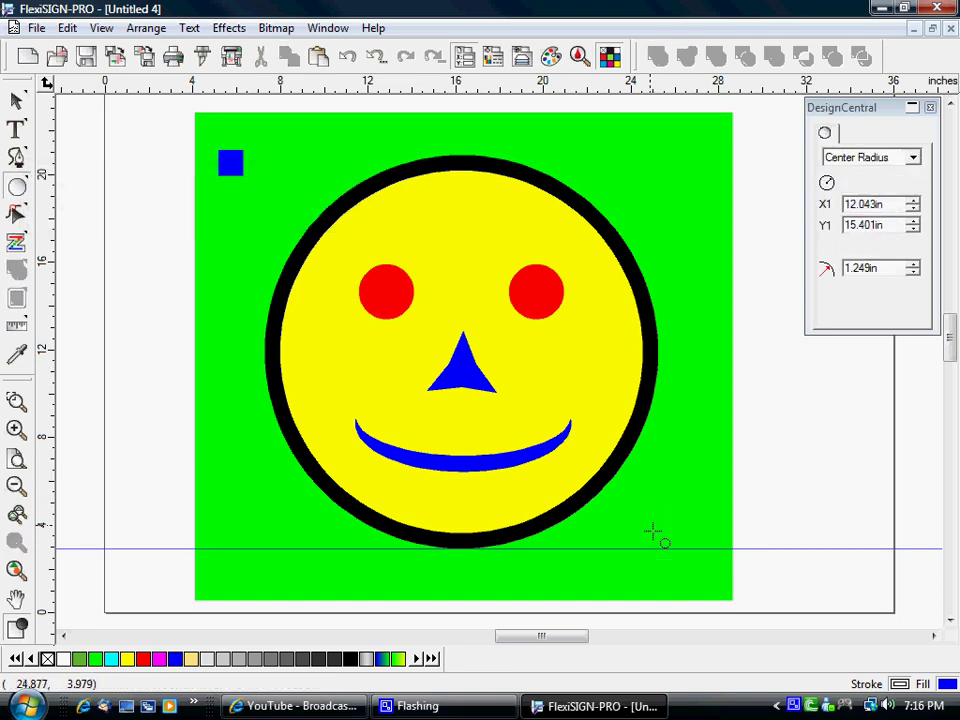
pyautogui.moveTo(649, 525); pyautogui.dragTo(657, 540)
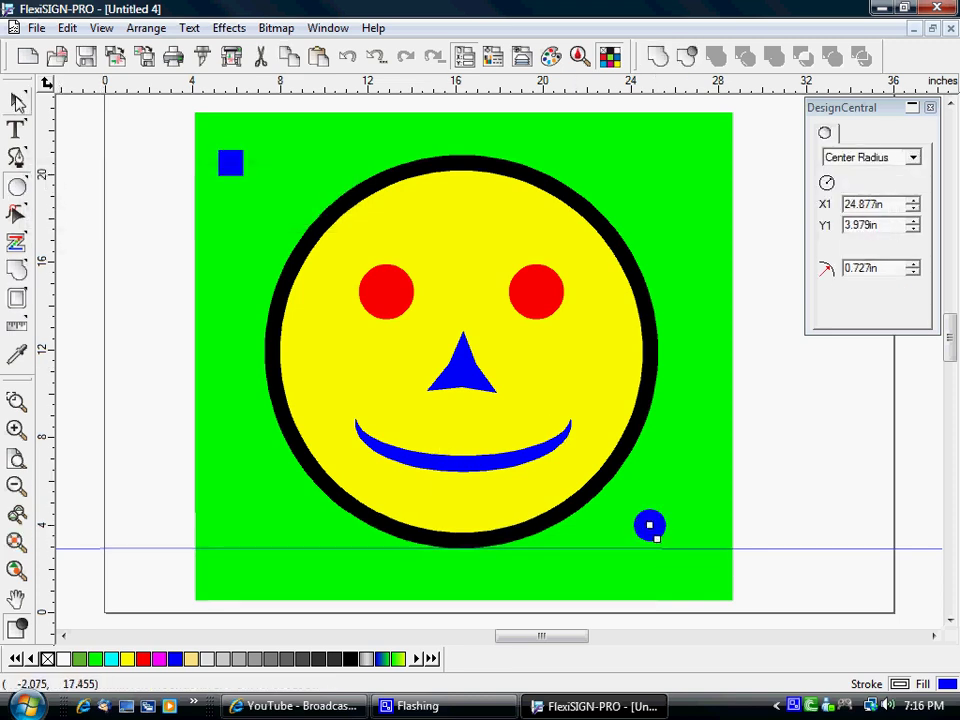
pyautogui.click(16, 100)
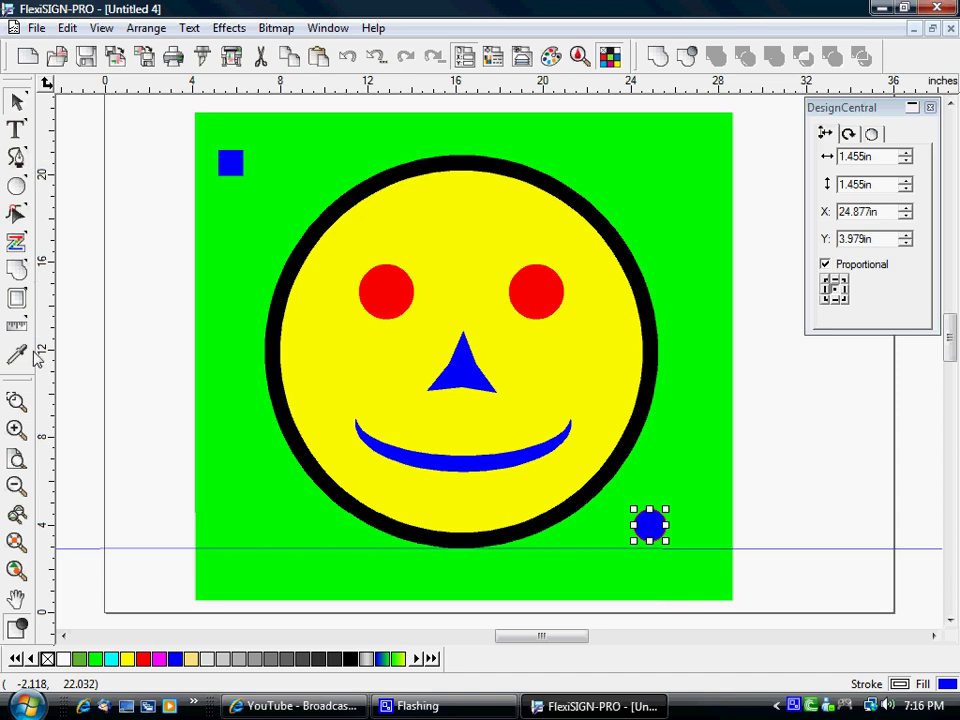
# Delete the green background rectangle, then select the smiley together with its two blue marks
pyautogui.click(16, 513)
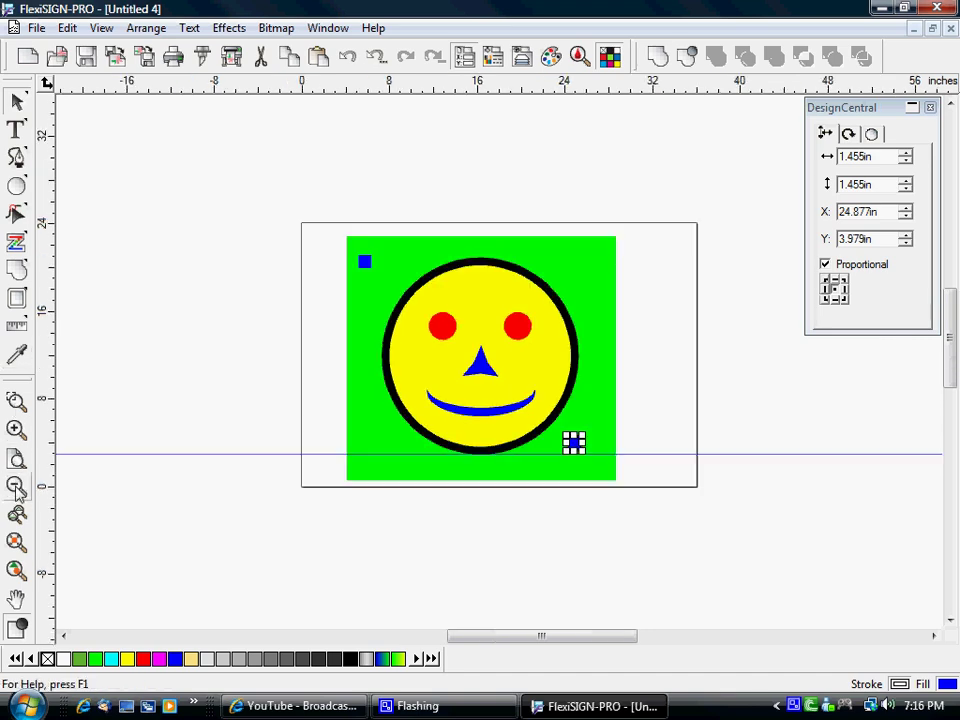
pyautogui.click(366, 406)
pyautogui.press('Delete')
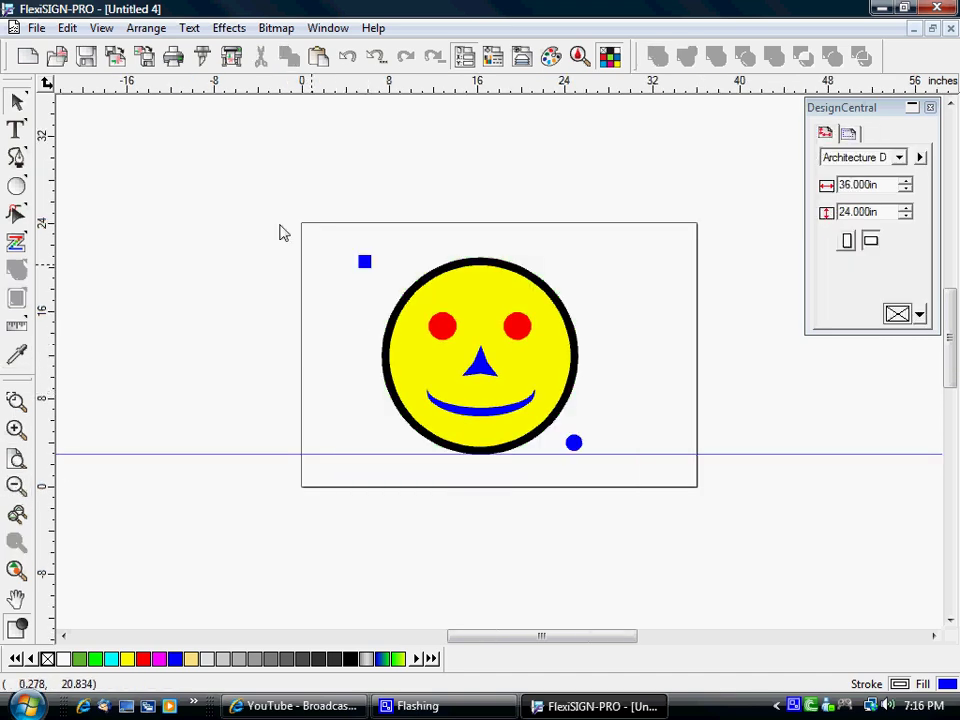
pyautogui.moveTo(321, 216); pyautogui.dragTo(594, 470)
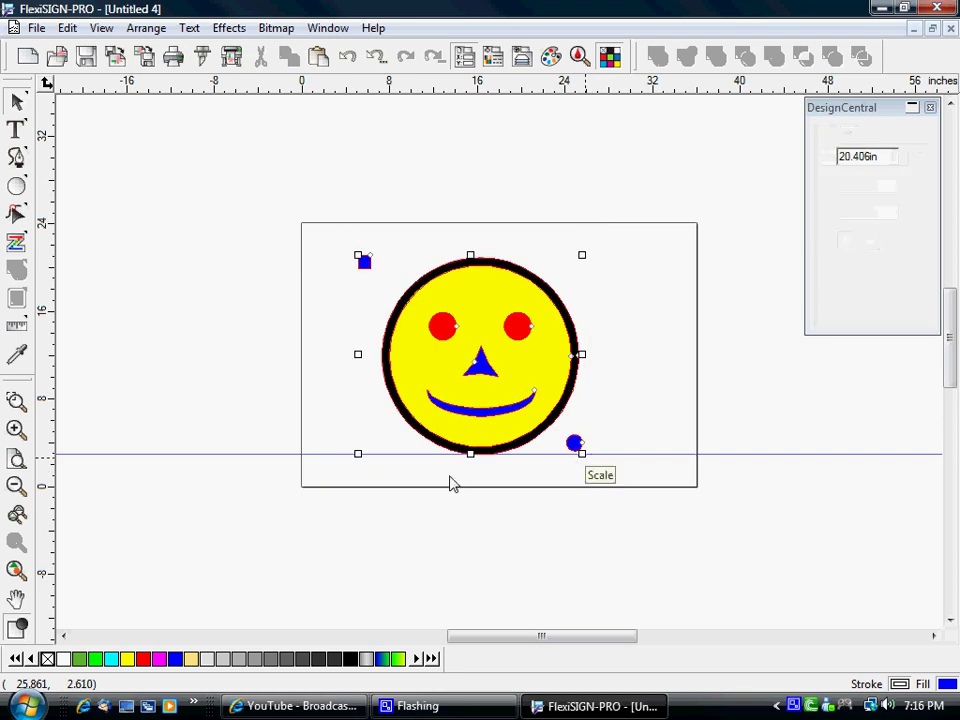
pyautogui.click(251, 461)
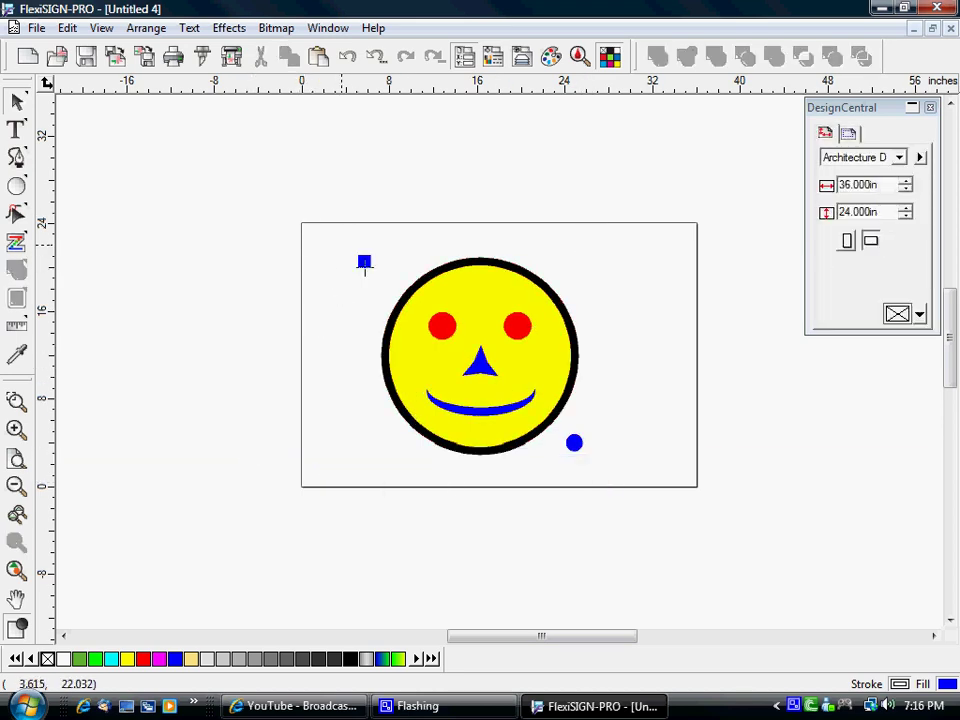
pyautogui.moveTo(348, 249); pyautogui.dragTo(406, 392)
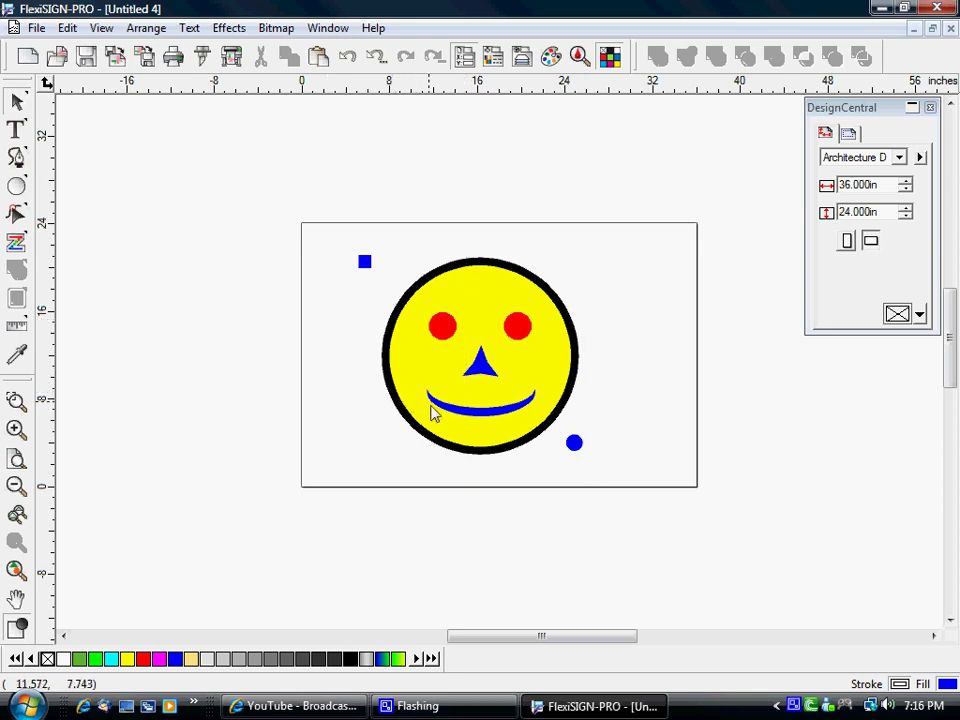
pyautogui.moveTo(632, 498); pyautogui.dragTo(626, 476)
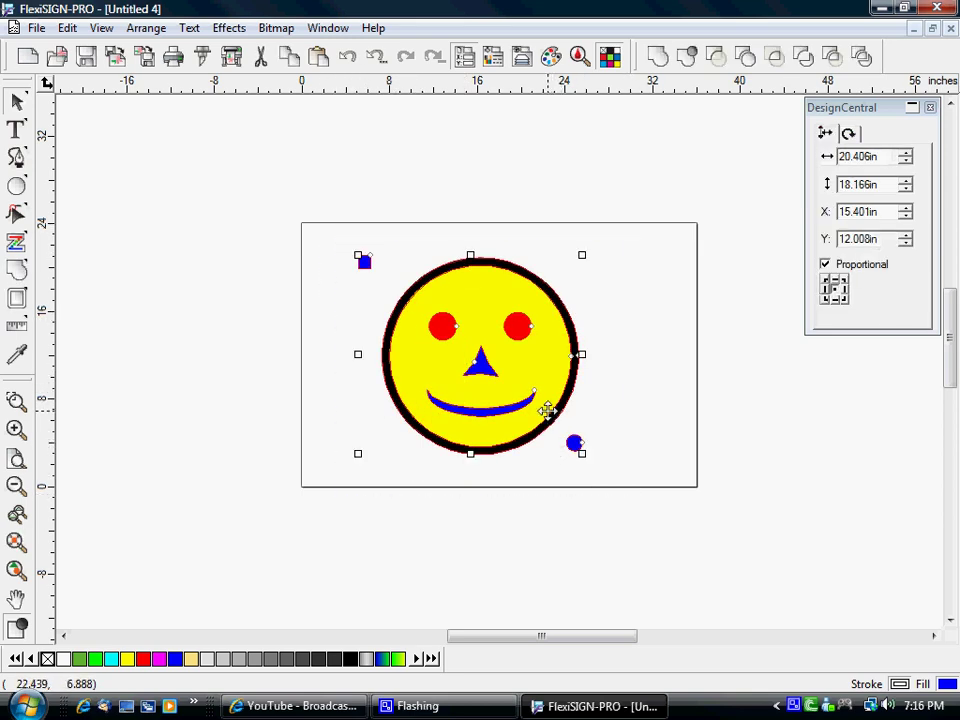
# Move the smiley, then copy the pair below to form a 2x2 grid of four smileys with marks
pyautogui.click(17, 487)
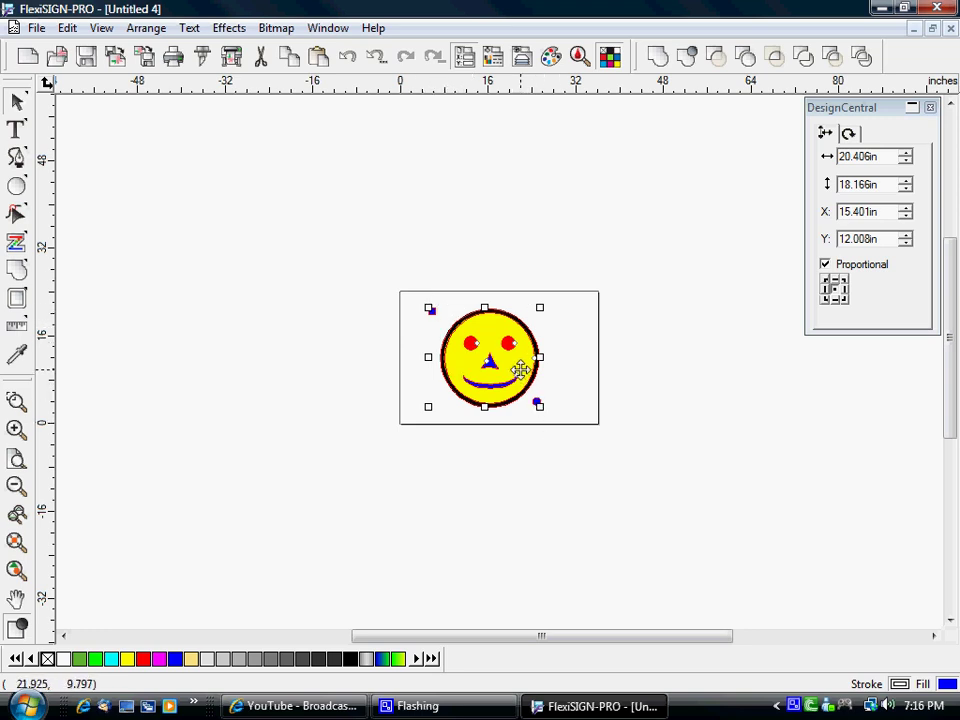
pyautogui.moveTo(523, 369); pyautogui.dragTo(590, 226)
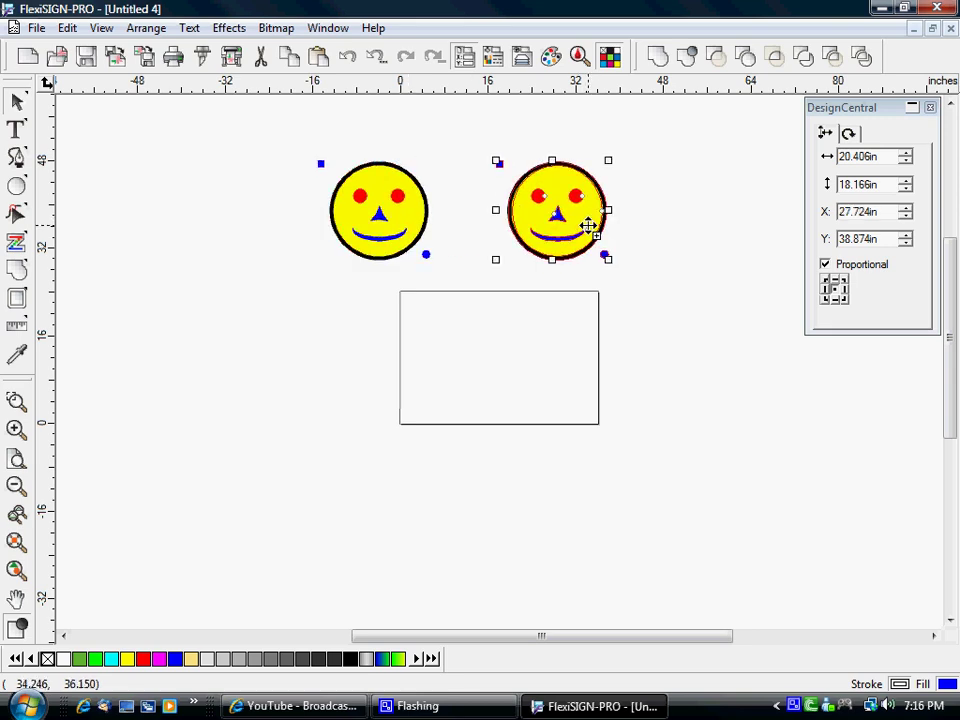
pyautogui.moveTo(281, 135); pyautogui.dragTo(671, 276)
pyautogui.moveTo(582, 226); pyautogui.dragTo(604, 358)
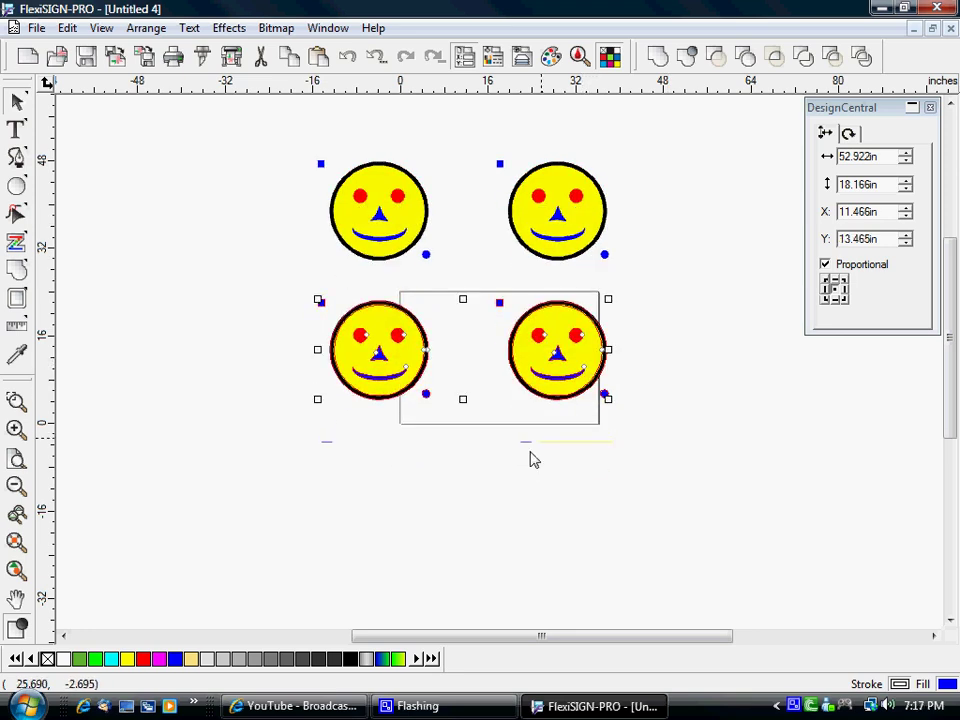
pyautogui.click(377, 469)
pyautogui.moveTo(294, 444); pyautogui.dragTo(688, 452)
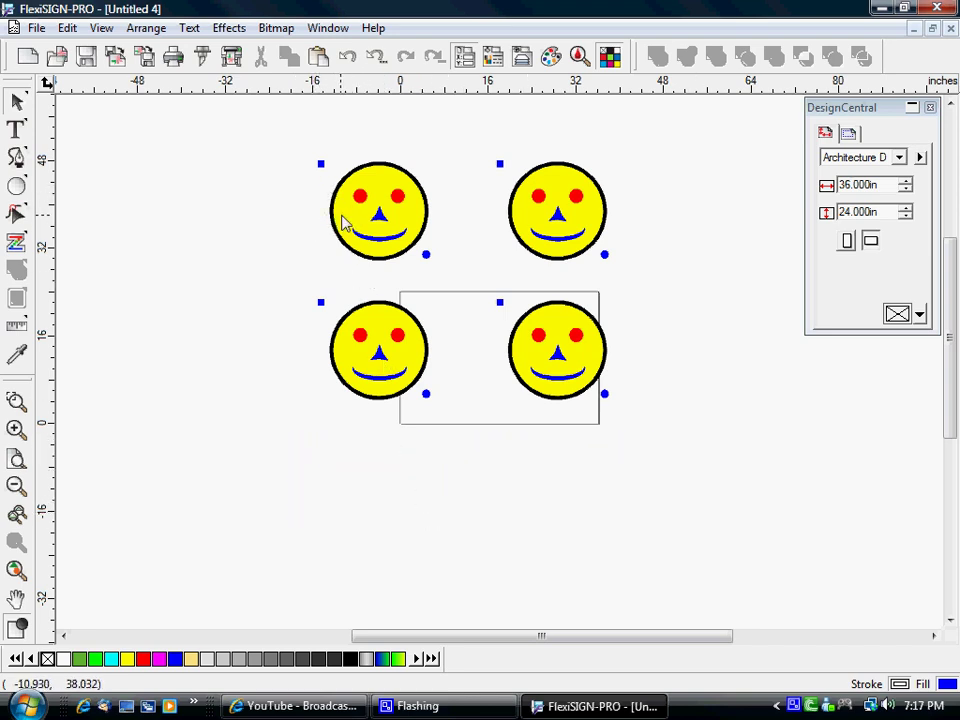
# Select the top-left smiley's registration marks and yellow face circle
pyautogui.click(321, 164)
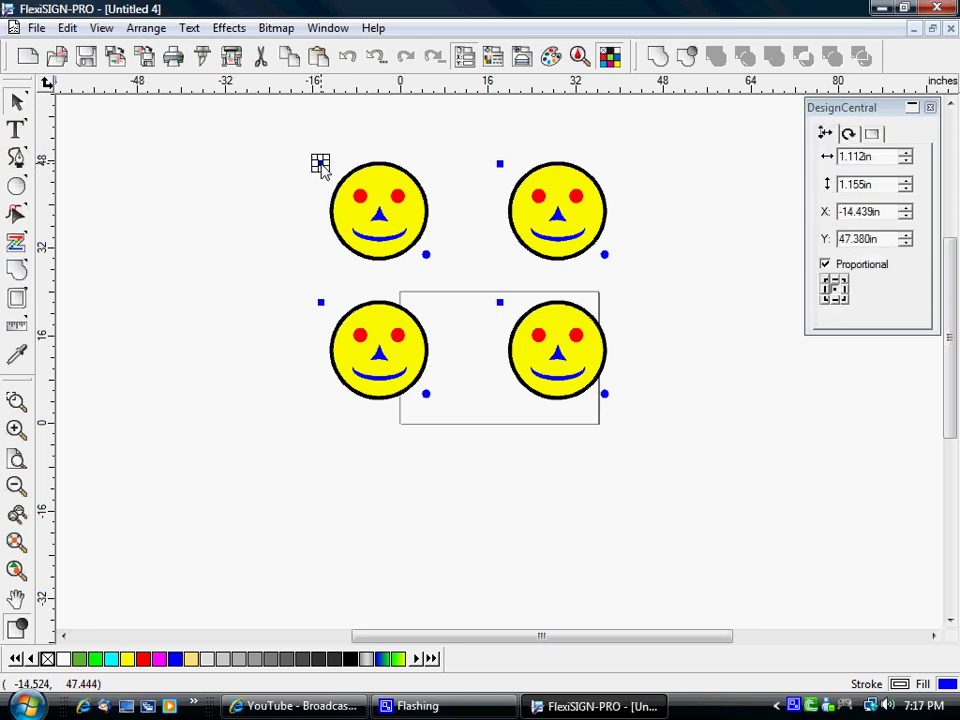
pyautogui.click(427, 258)
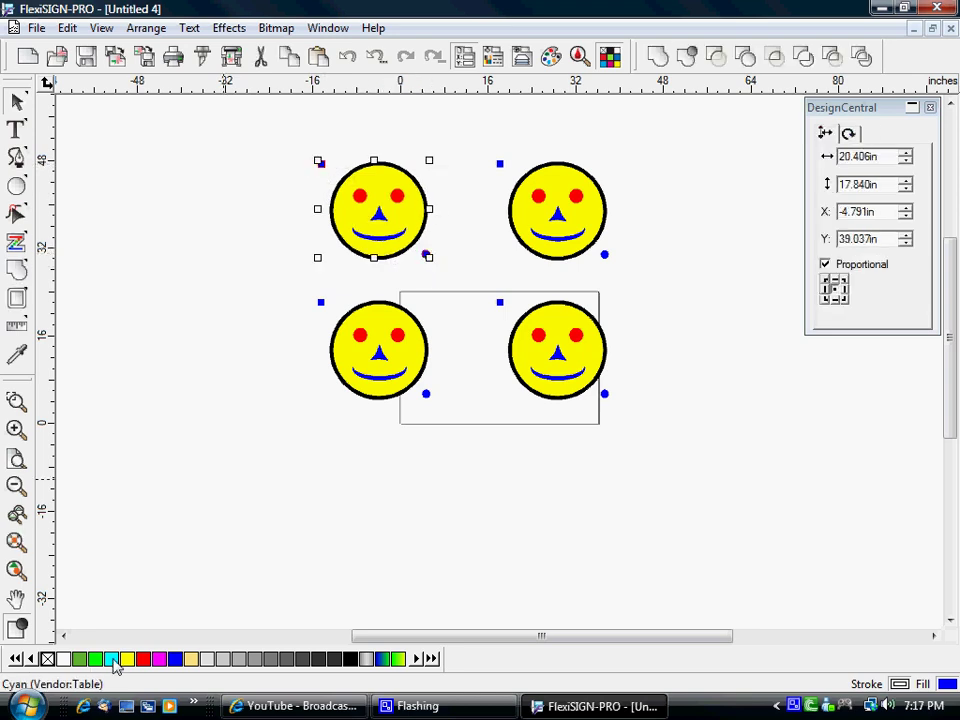
pyautogui.click(175, 287)
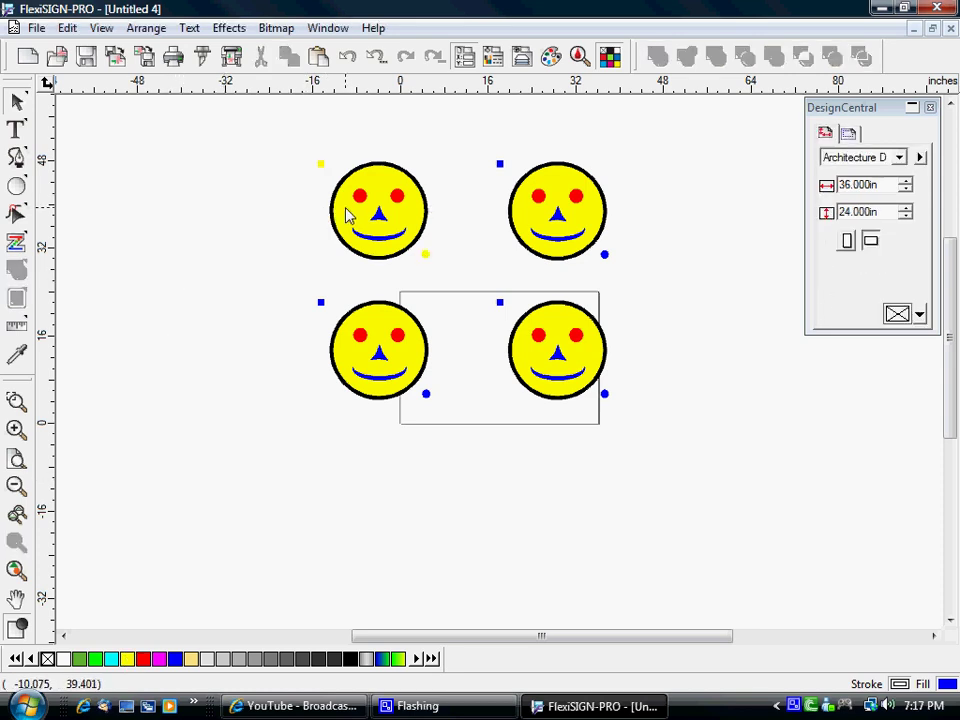
pyautogui.click(347, 212)
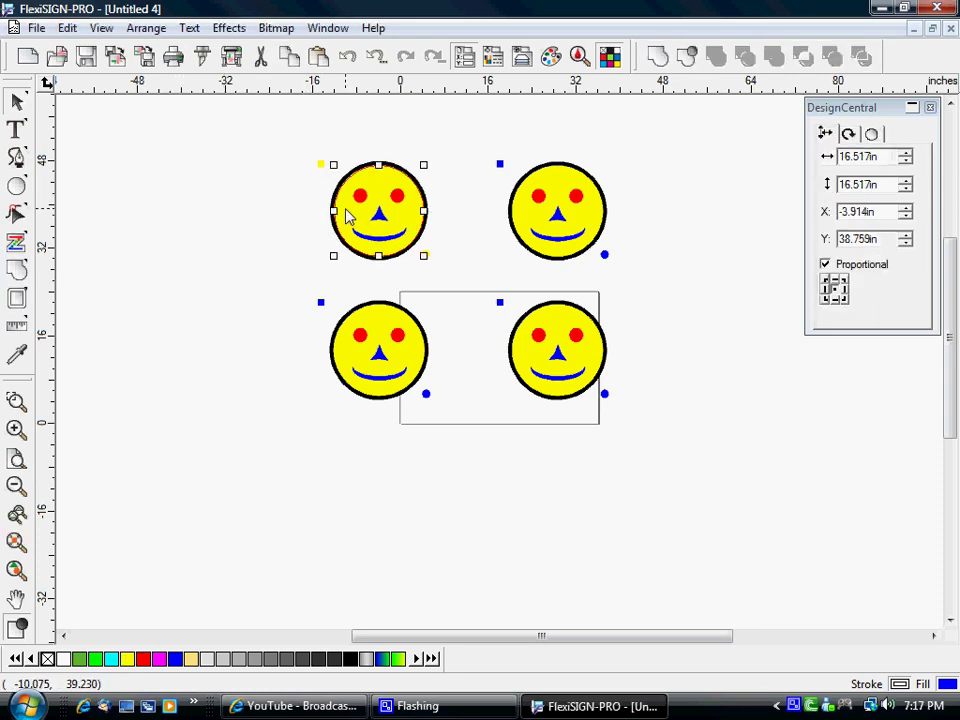
pyautogui.click(305, 247)
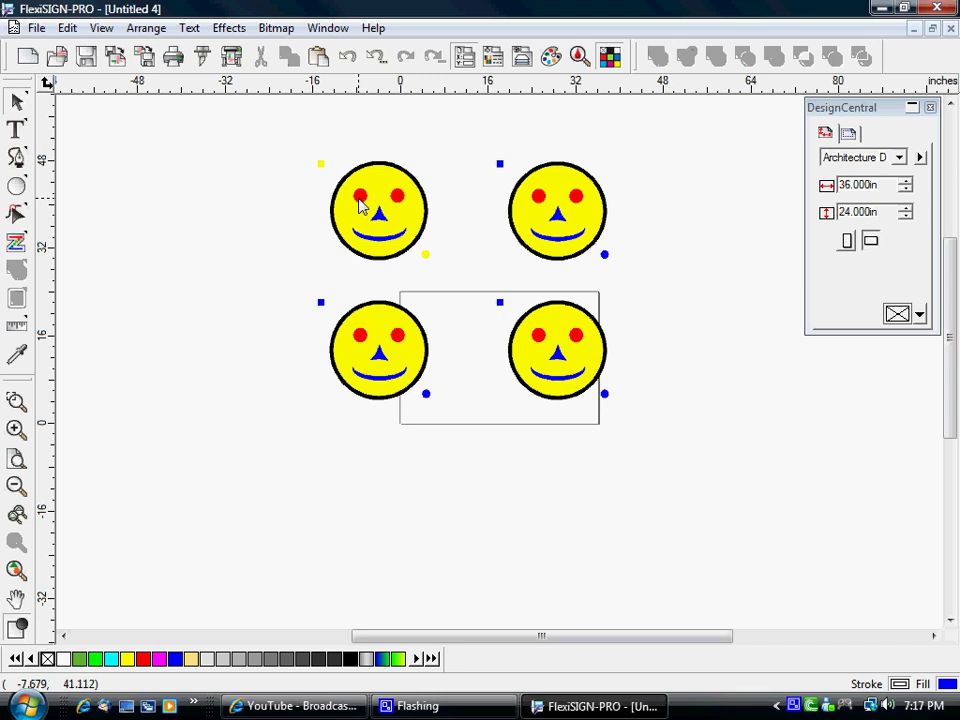
# Delete the top-left smiley's eyes, nose and mouth, leaving only the yellow face disc
pyautogui.click(362, 199)
pyautogui.press('Delete')
pyautogui.click(379, 213)
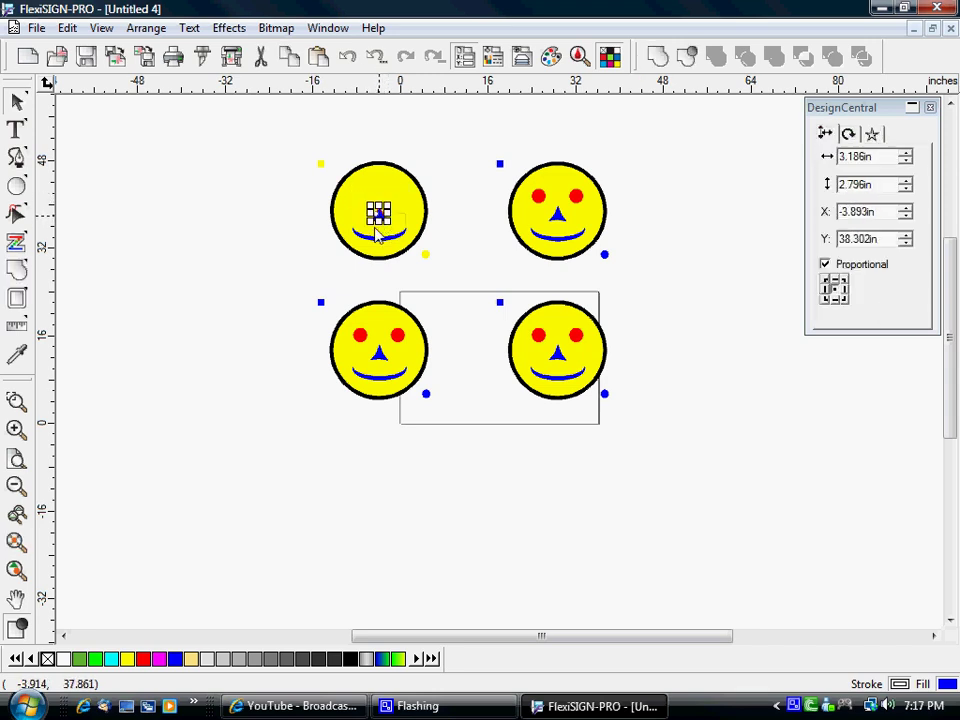
pyautogui.press('Delete')
pyautogui.click(376, 240)
pyautogui.press('Delete')
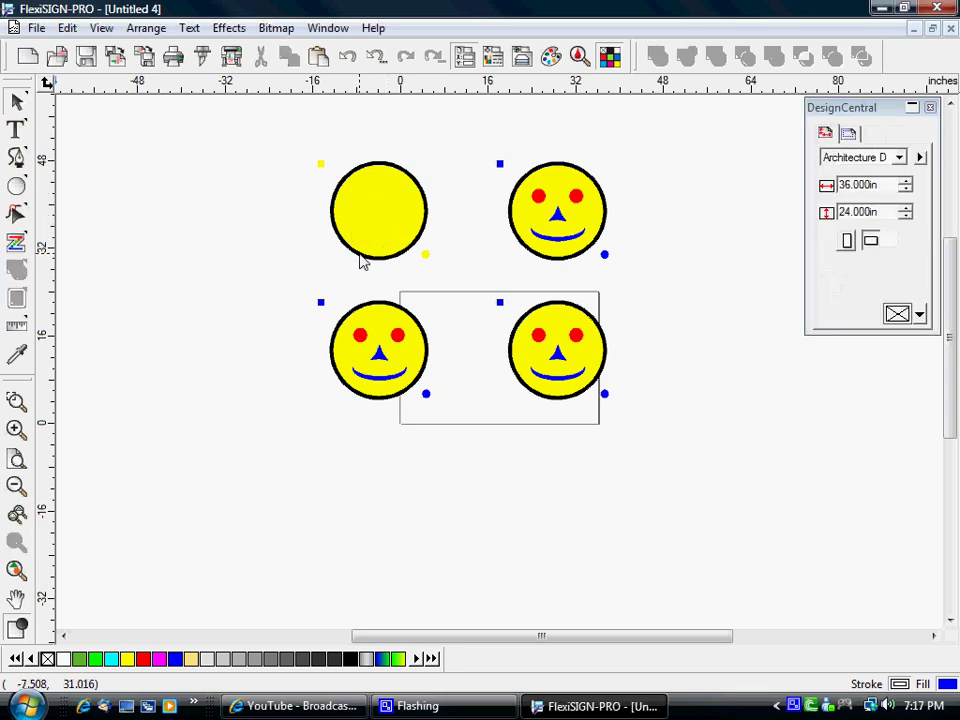
pyautogui.click(359, 258)
pyautogui.click(362, 265)
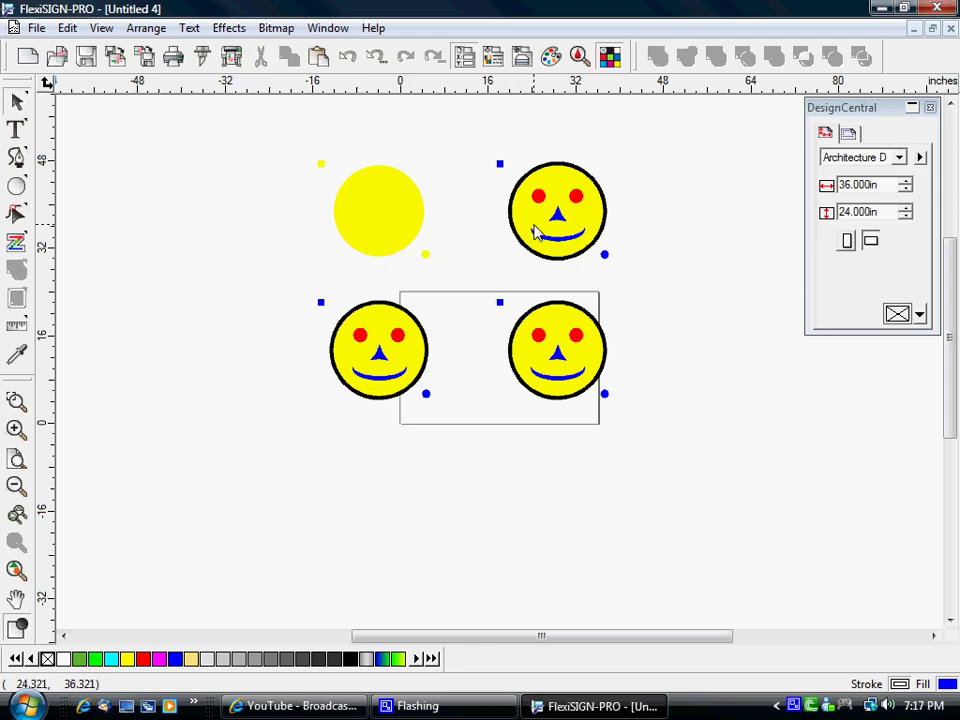
# Turn the top-right smiley's registration marks red
pyautogui.click(500, 166)
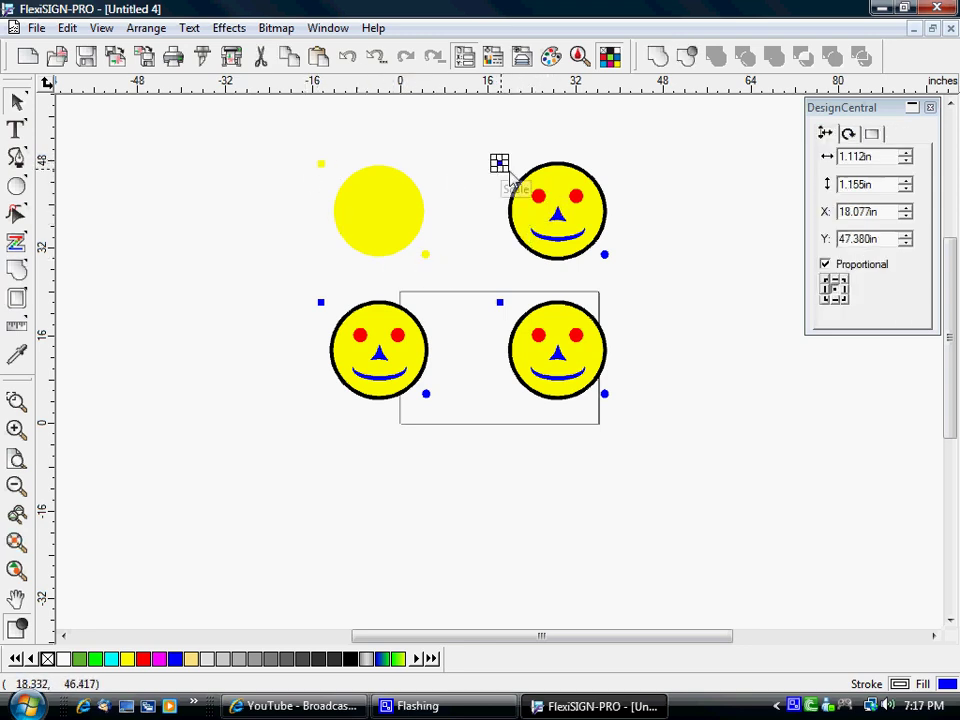
pyautogui.click(604, 257)
pyautogui.click(143, 658)
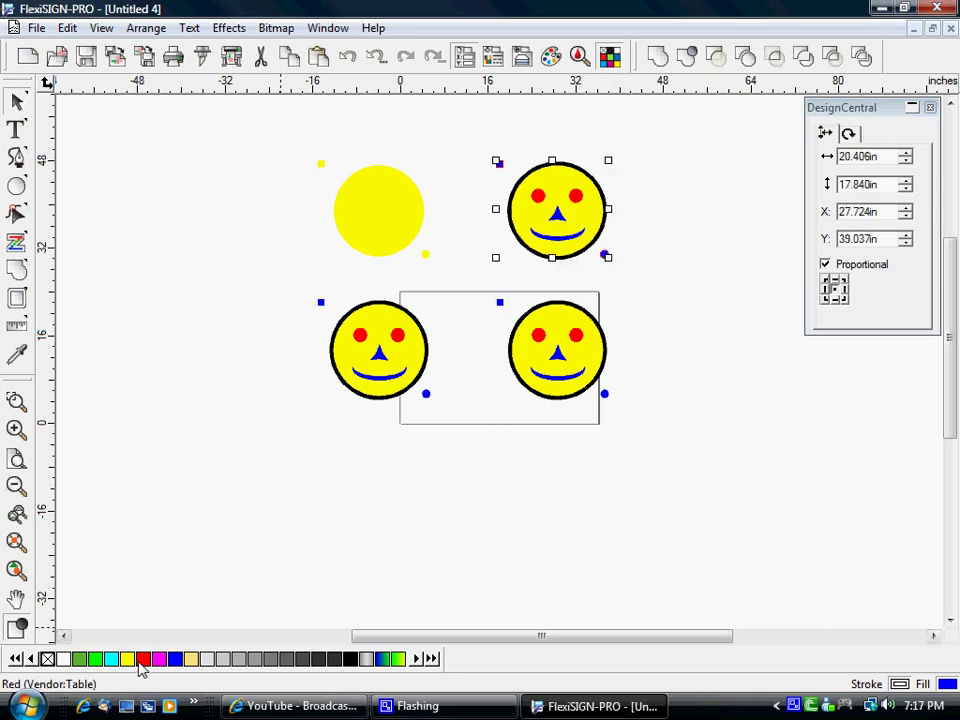
# Delete the top-right smiley's yellow face, mouth, nose and black disc, keeping only the red eyes
pyautogui.click(716, 242)
pyautogui.click(588, 232)
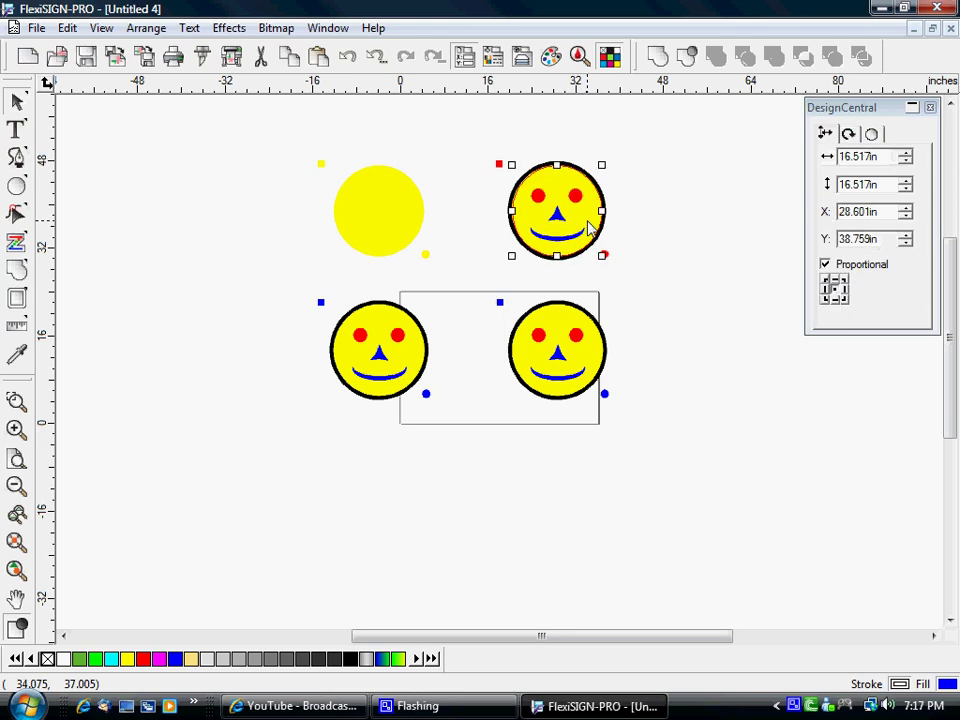
pyautogui.press('Delete')
pyautogui.click(577, 238)
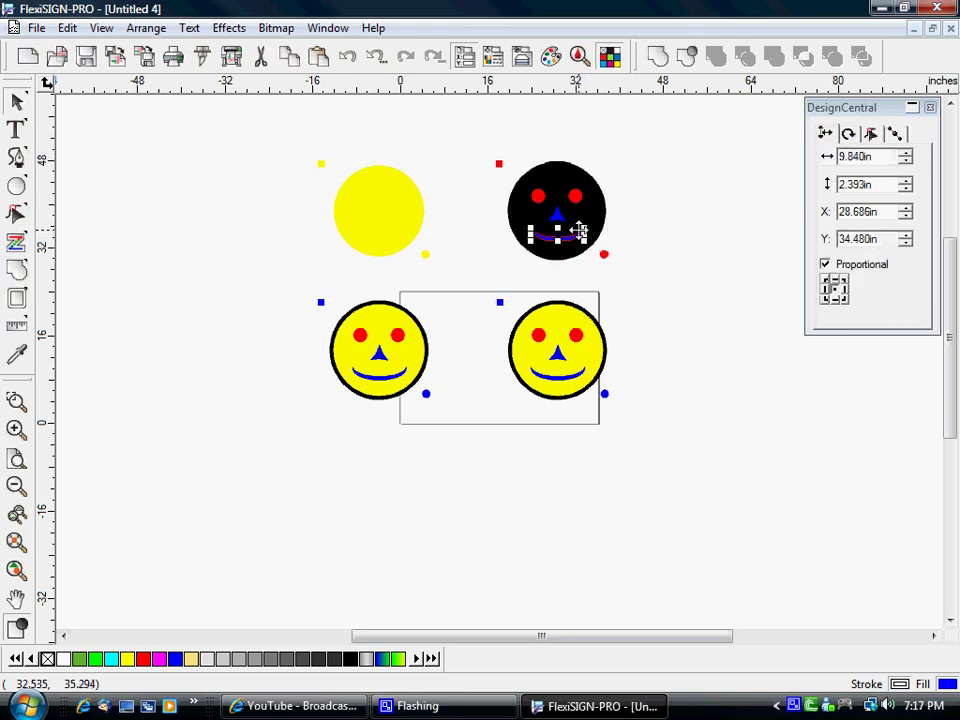
pyautogui.press('Delete')
pyautogui.click(557, 216)
pyautogui.press('Delete')
pyautogui.click(563, 240)
pyautogui.press('Delete')
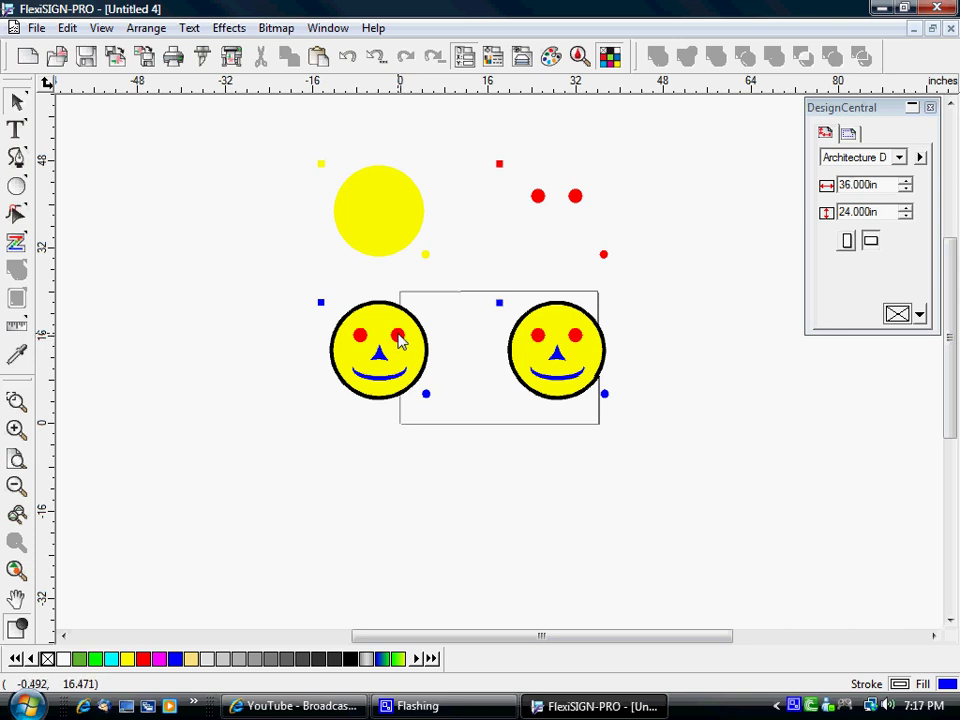
# Delete the bottom-left smiley's face disc and red eyes, leaving the blue nose and mouth
pyautogui.click(398, 341)
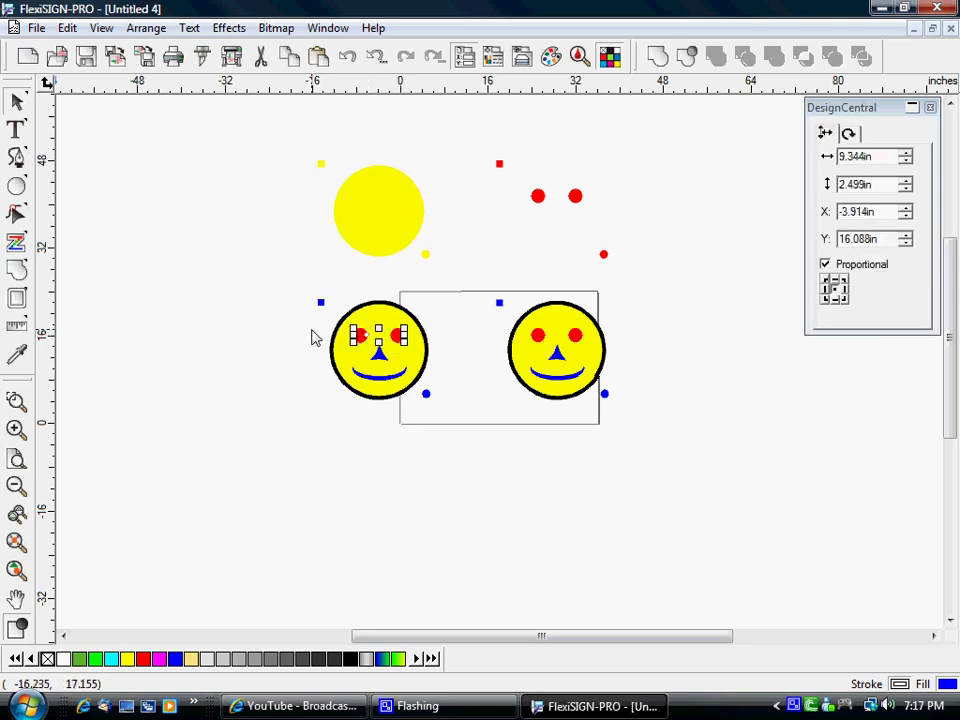
pyautogui.moveTo(312, 338); pyautogui.dragTo(446, 340)
pyautogui.press('Delete')
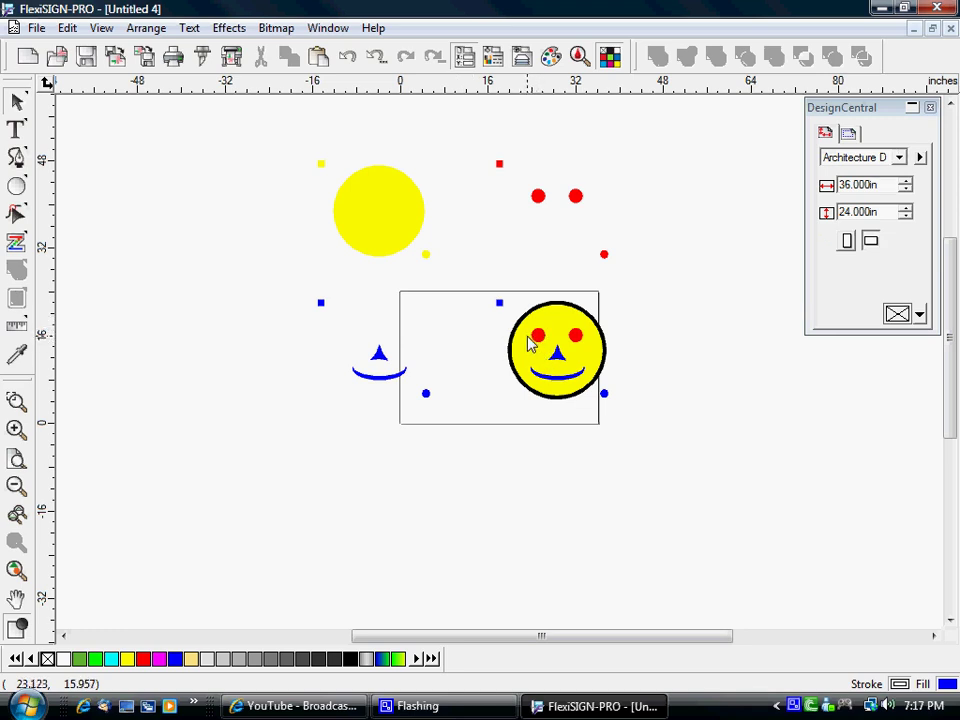
# Make both of the bottom-right smiley's registration marks black
pyautogui.click(500, 305)
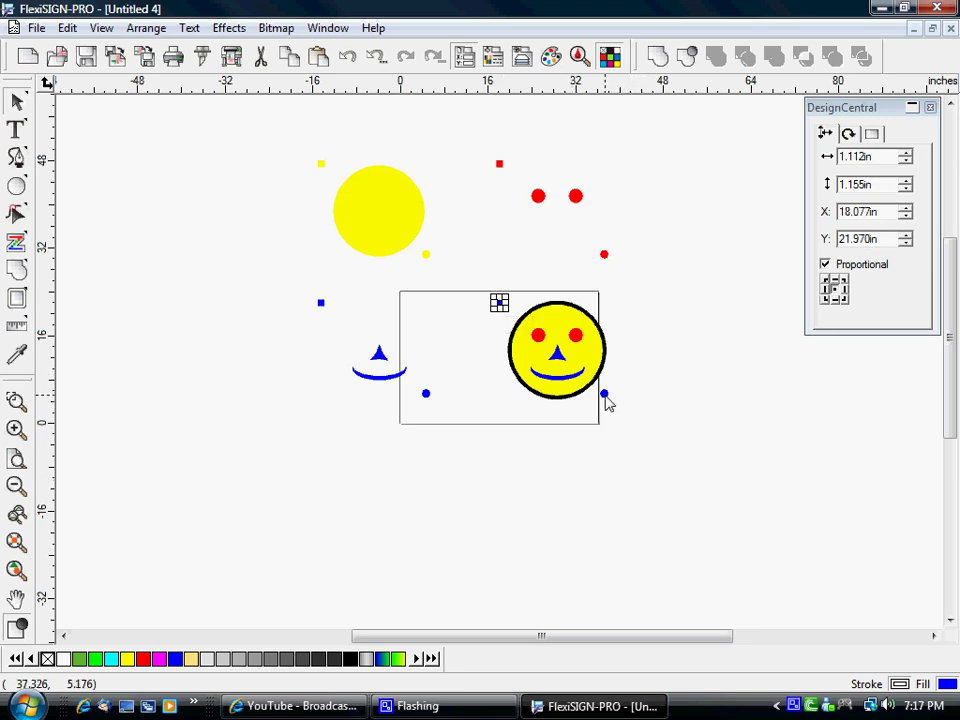
pyautogui.keyDown('shift'); pyautogui.click(605, 396); pyautogui.keyUp('shift')
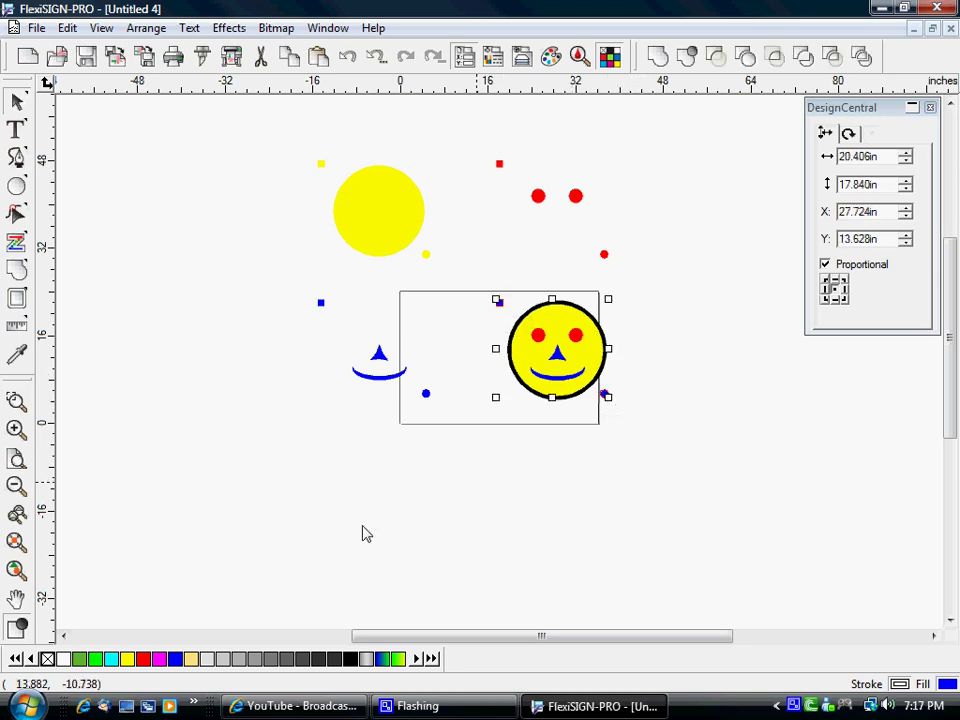
pyautogui.click(351, 659)
pyautogui.click(535, 418)
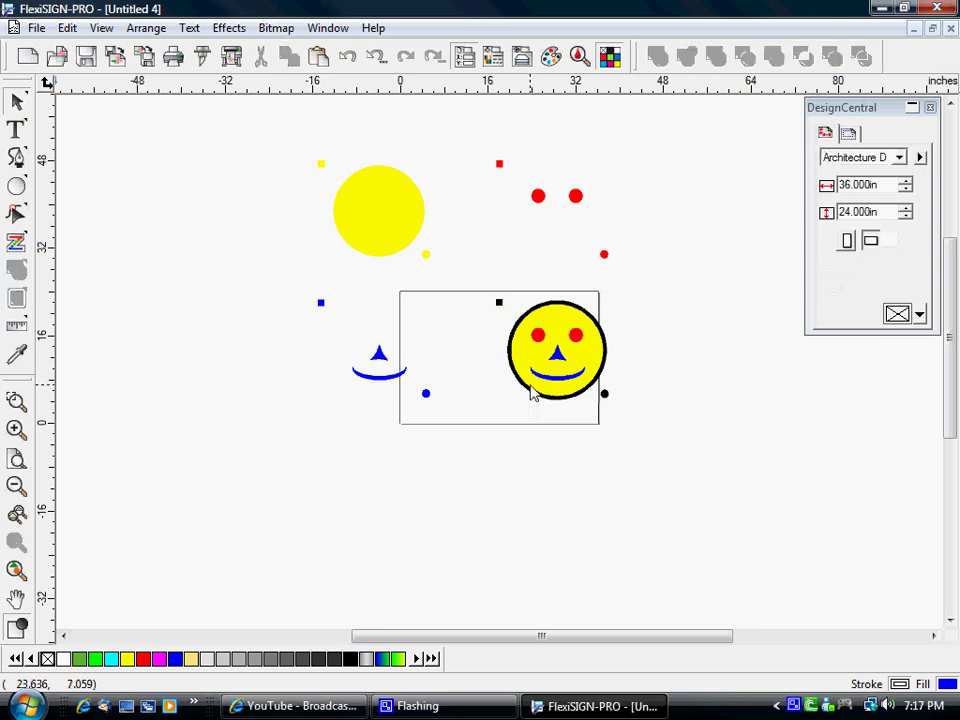
# Delete the bottom-right smiley's yellow face, blue nose and mouth, and red eyes, leaving the black disc
pyautogui.click(527, 364)
pyautogui.press('Delete')
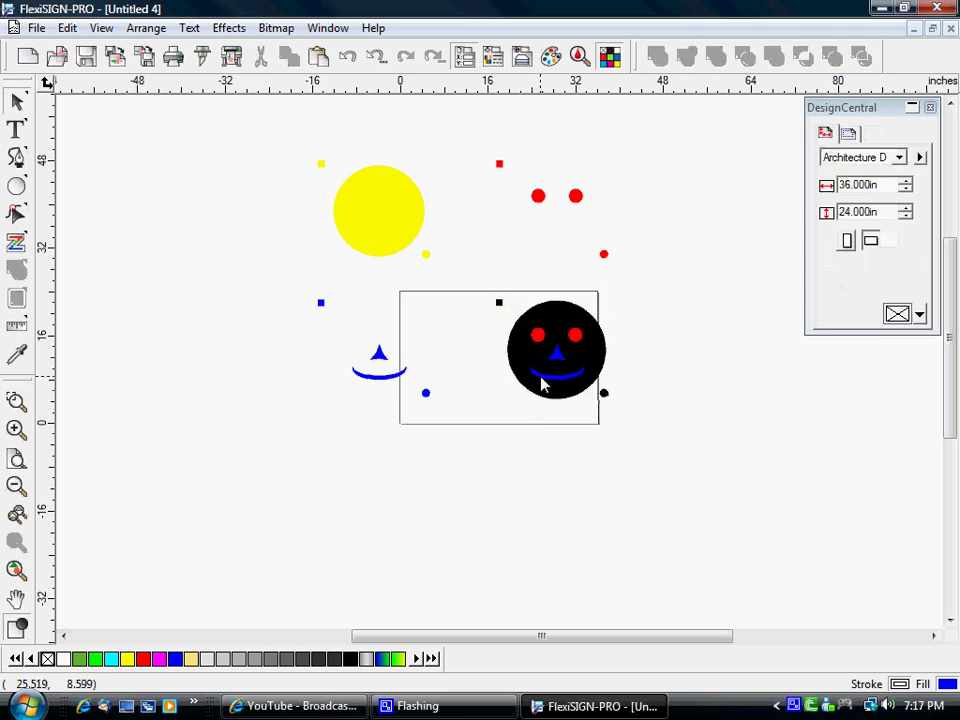
pyautogui.click(556, 355)
pyautogui.press('Delete')
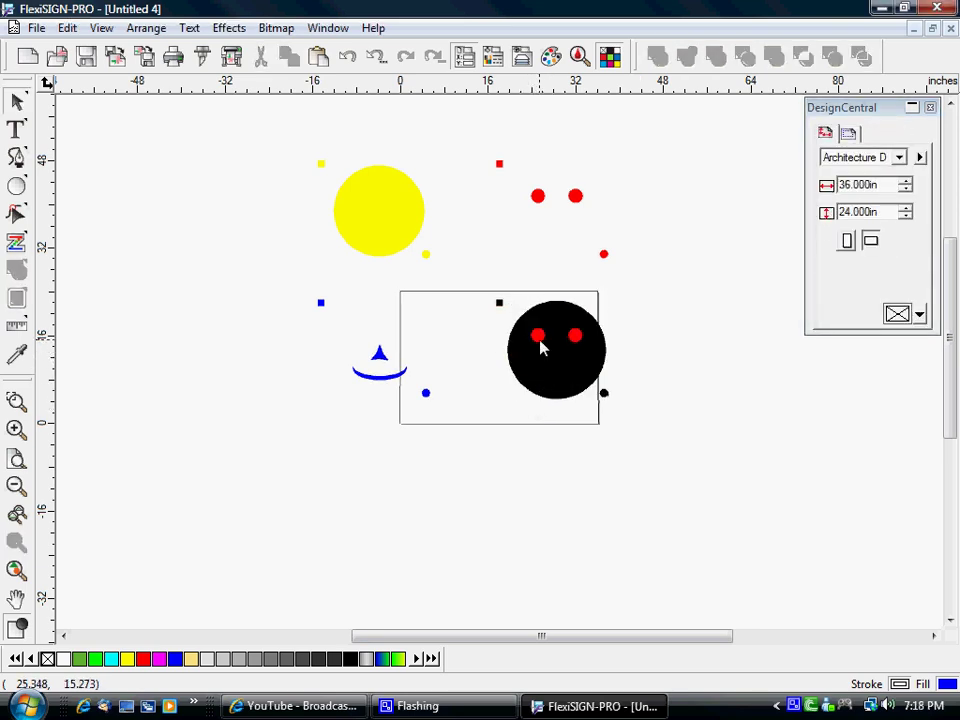
pyautogui.click(545, 340)
pyautogui.press('Delete')
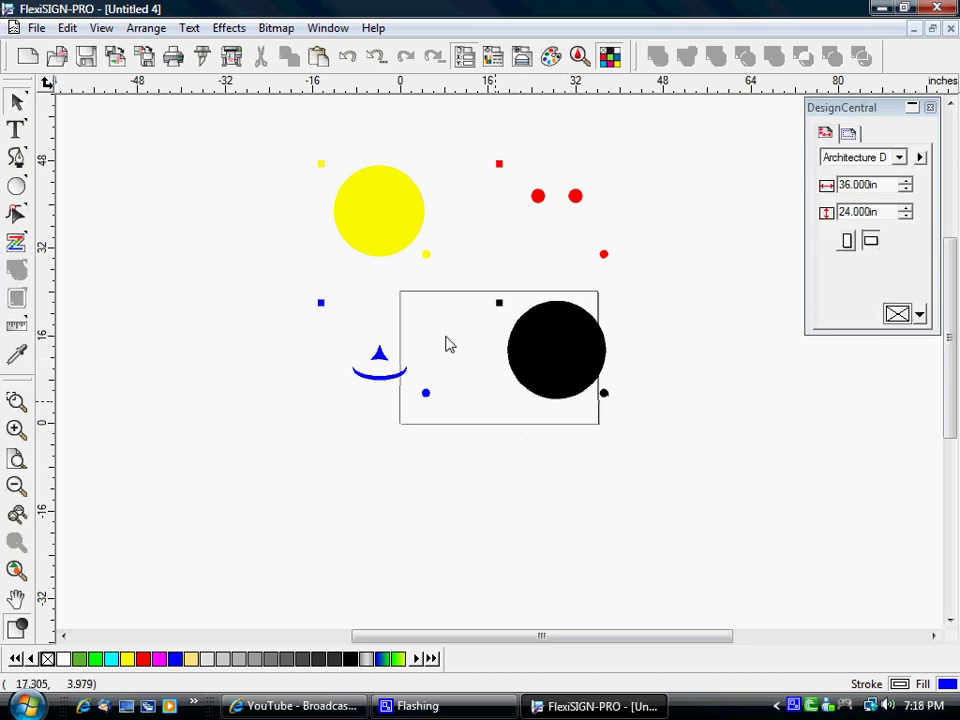
pyautogui.moveTo(279, 128); pyautogui.dragTo(450, 274)
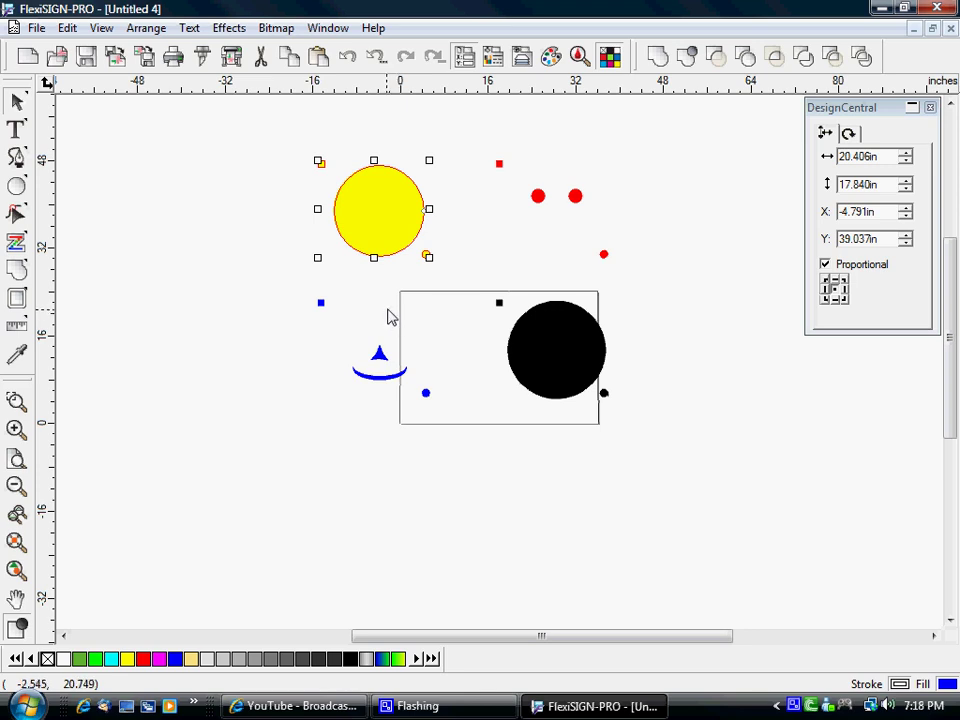
pyautogui.click(240, 319)
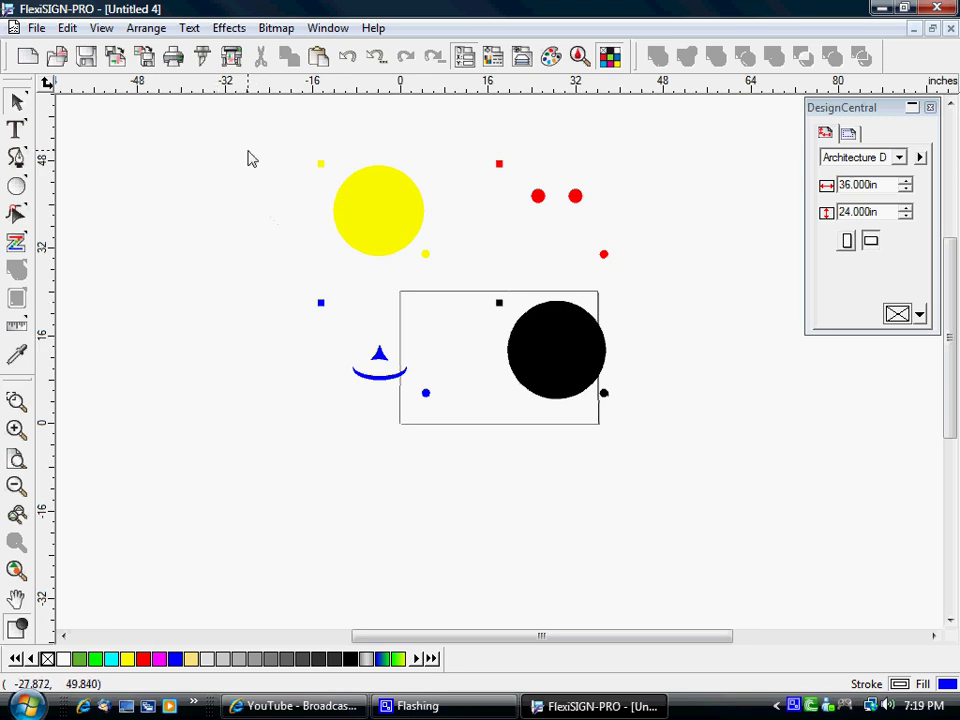
pyautogui.moveTo(248, 152); pyautogui.dragTo(465, 270)
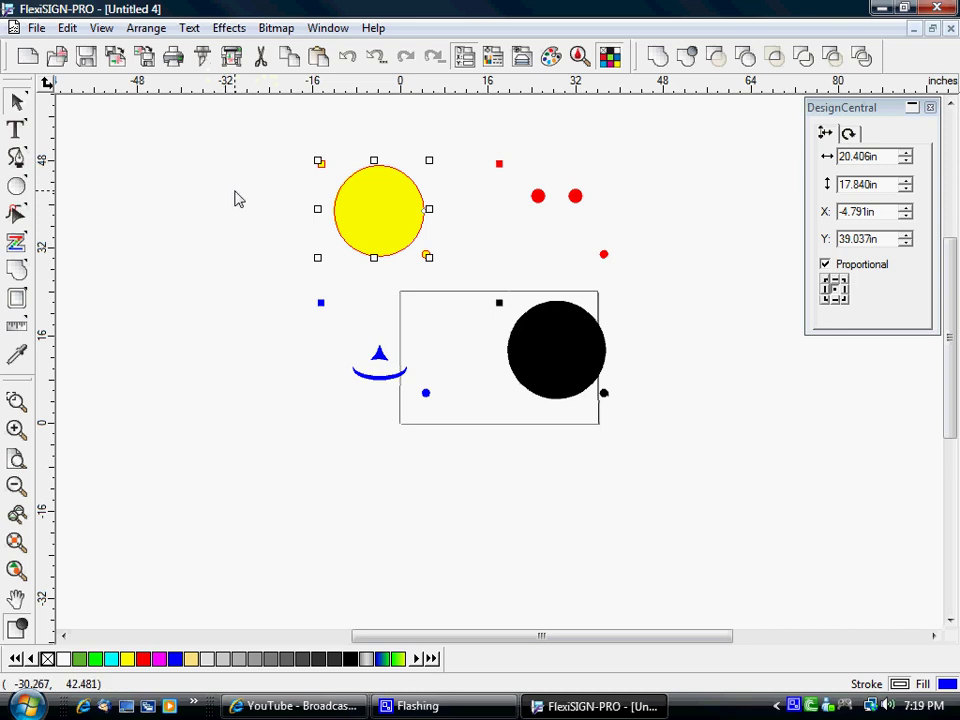
pyautogui.click(729, 357)
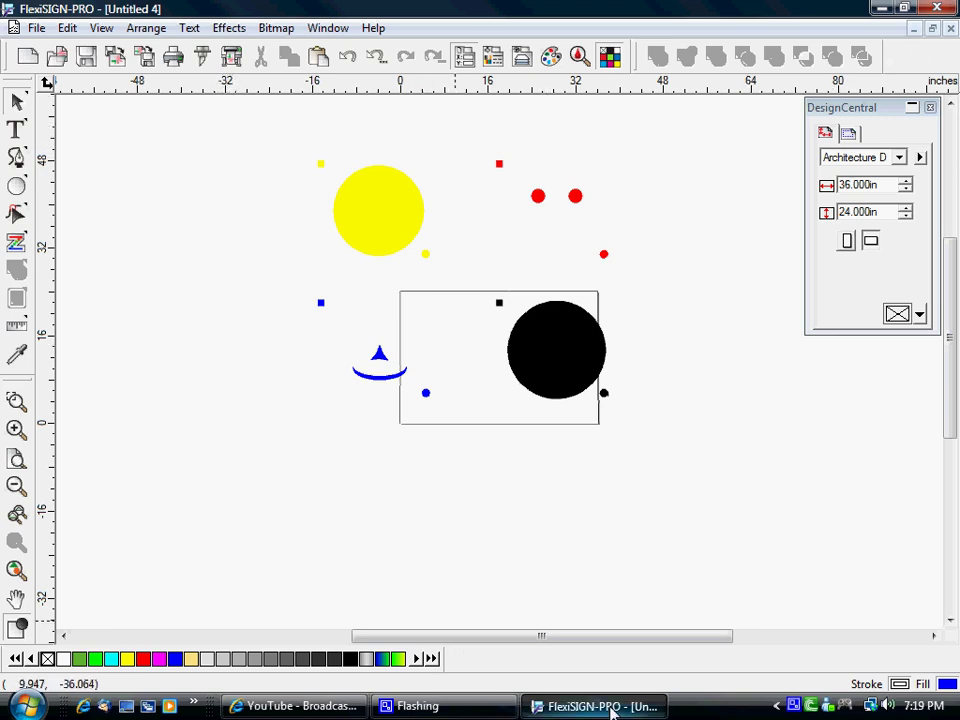
# Open the CamStudio tray icon's Record/Stop/Pause/Exit menu
pyautogui.rightClick(796, 702)
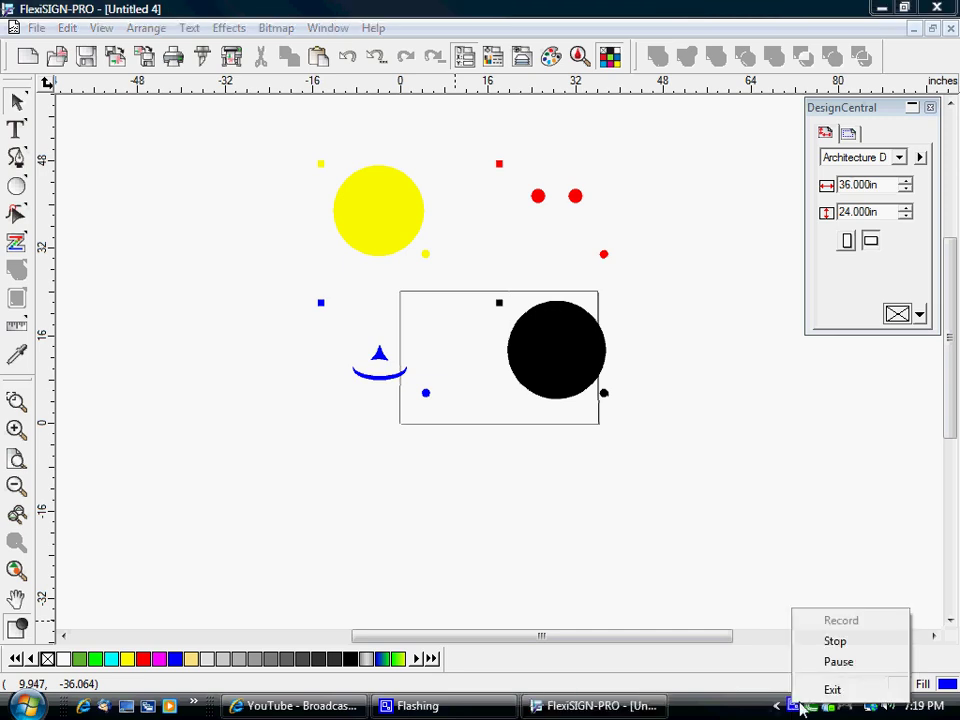